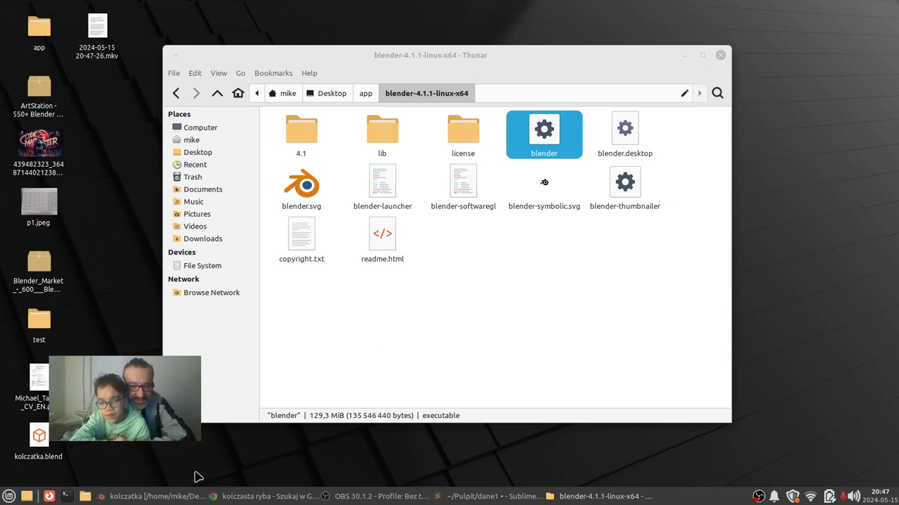
Bring the kolczatka.blend Blender window with the spiky creature to the front.
{"action": "left_click", "coordinate": [166, 499]}
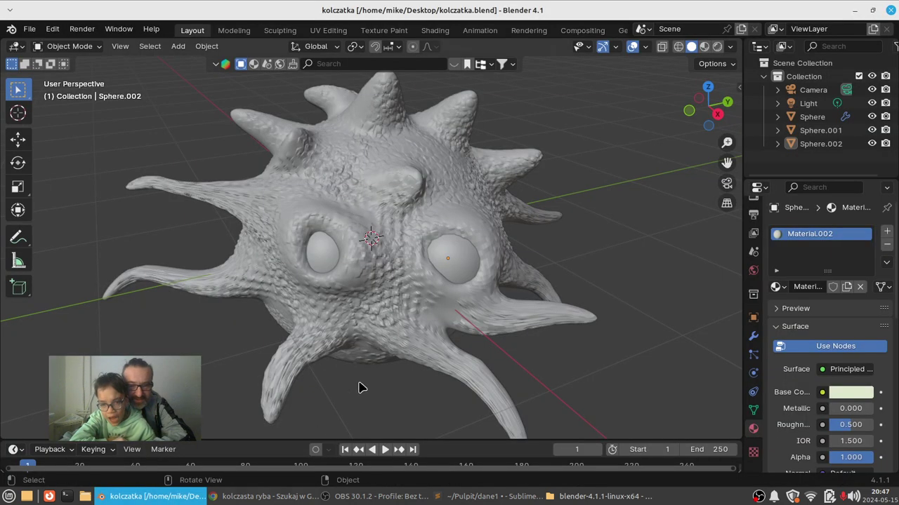
Orbit around the spiky creature, then switch to the 'kolczasta ryba' image results in Chrome.
{"action": "middle_click_drag", "start_coordinate": [470, 333], "coordinate": [393, 333]}
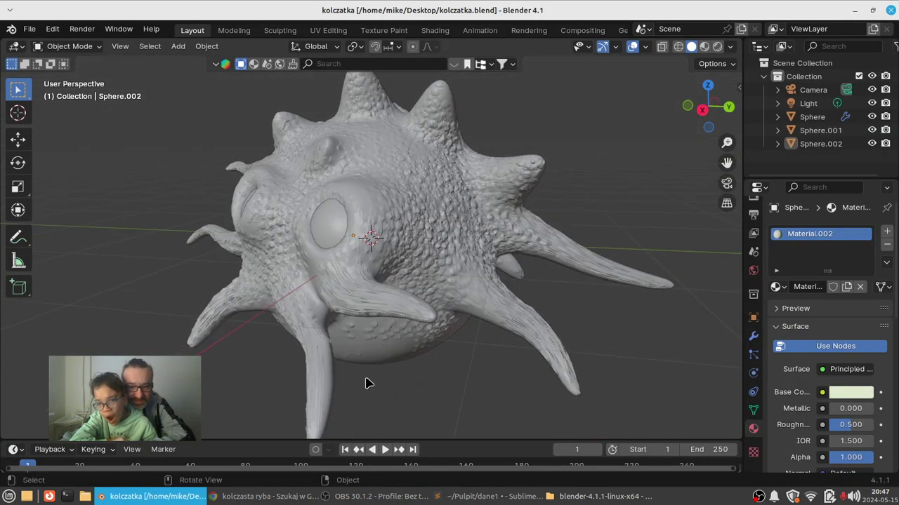
{"action": "left_click", "coordinate": [280, 497]}
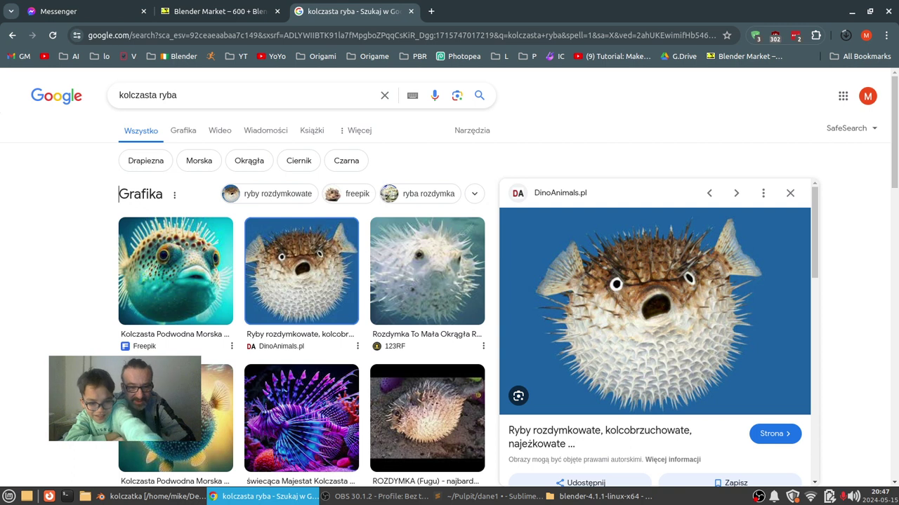
Preview the Freepik pufferfish image, close the kolczatka project, and show the blender-4.1.1-linux-x64 folder.
{"action": "left_click", "coordinate": [172, 418]}
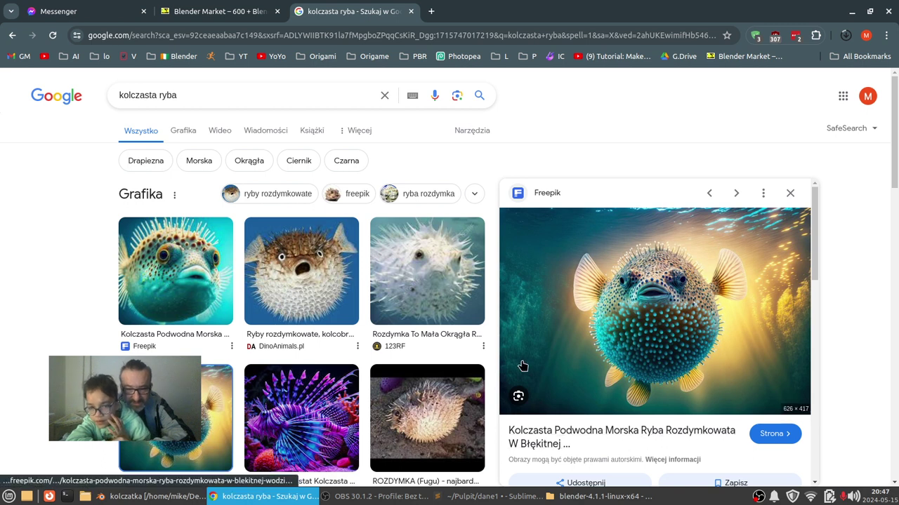
{"action": "left_click", "coordinate": [151, 497]}
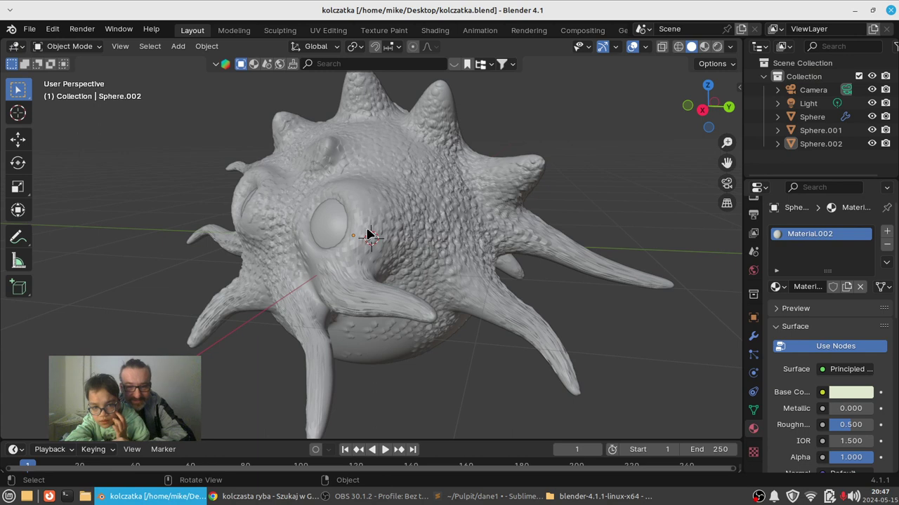
{"action": "left_click", "coordinate": [889, 10]}
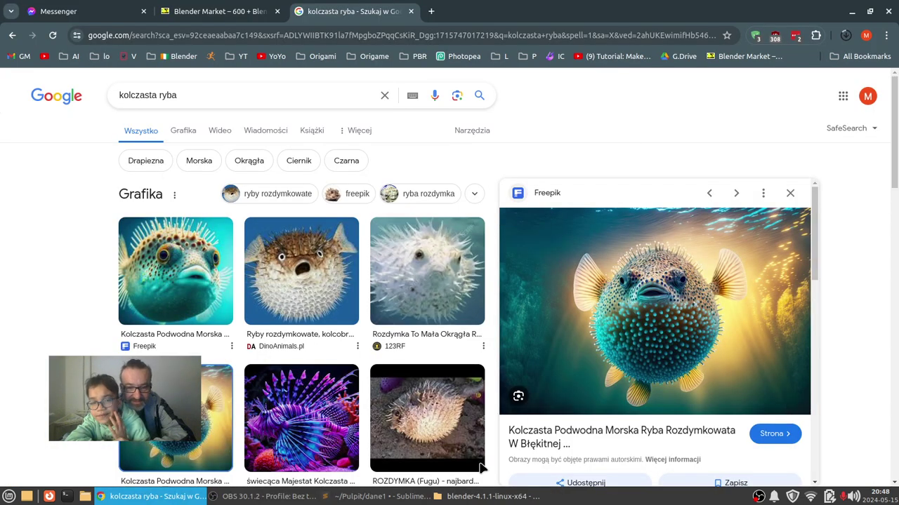
{"action": "left_click", "coordinate": [483, 496]}
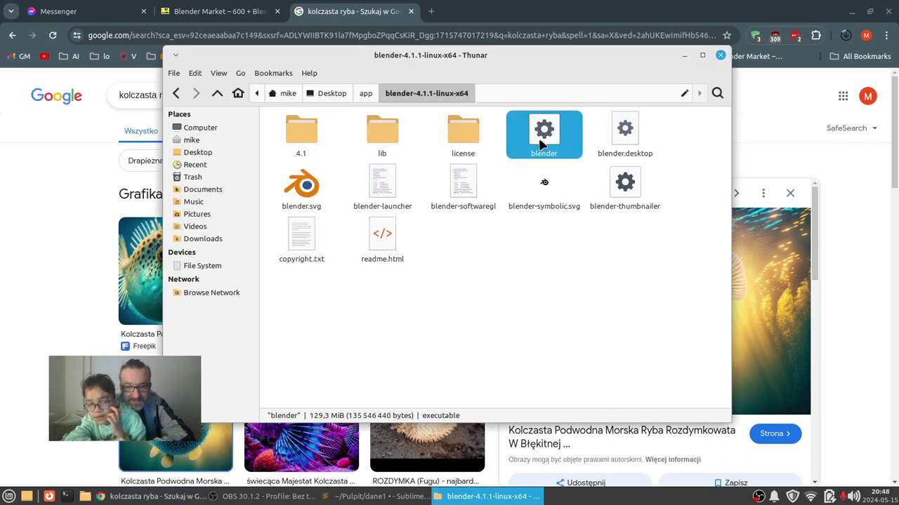
Launch a new Blender 4.1 session from the executable and delete the default cube.
{"action": "double_click", "coordinate": [542, 144]}
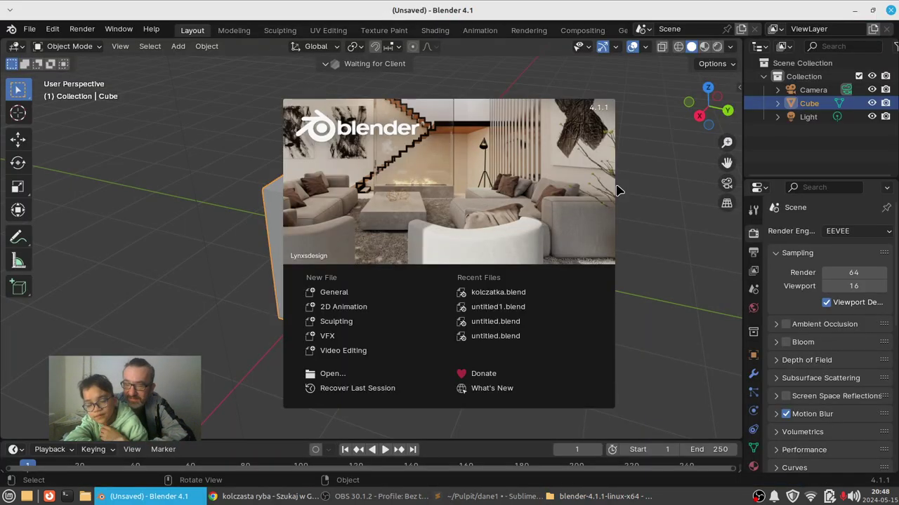
{"action": "left_click", "coordinate": [251, 226]}
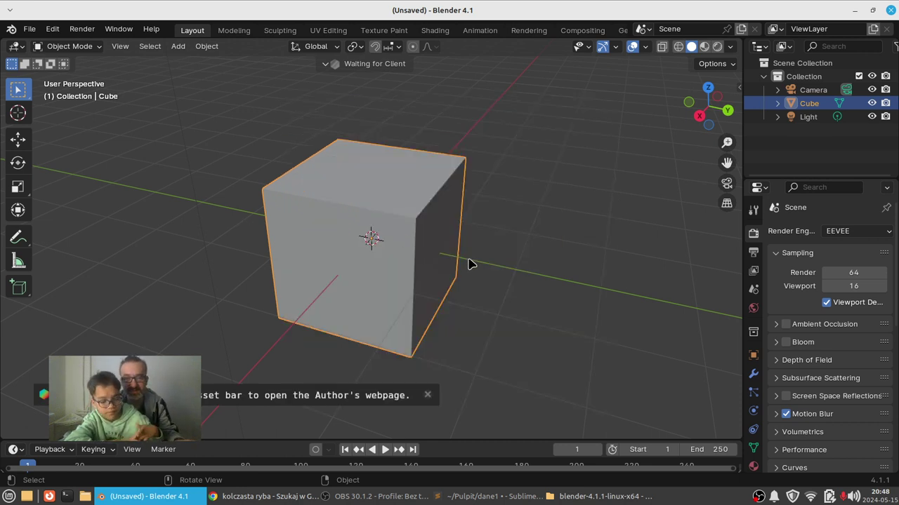
{"action": "key", "text": "x"}
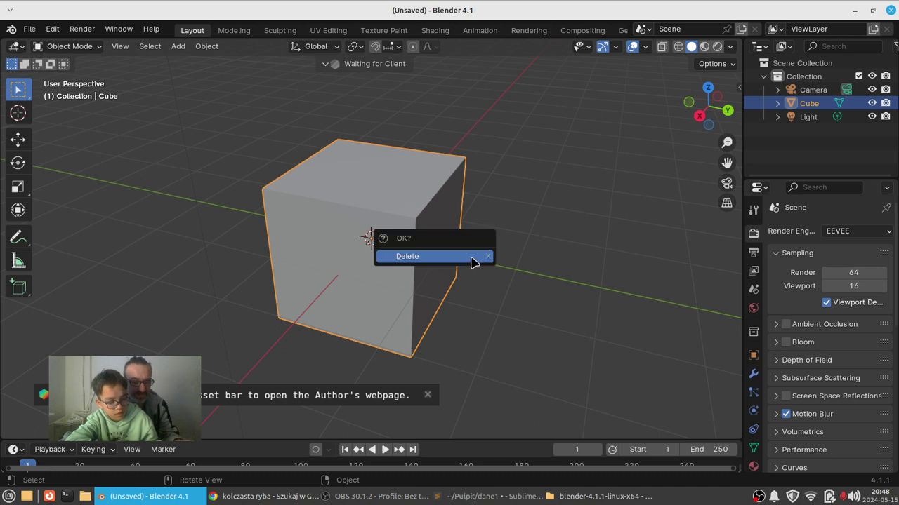
{"action": "left_click", "coordinate": [472, 262]}
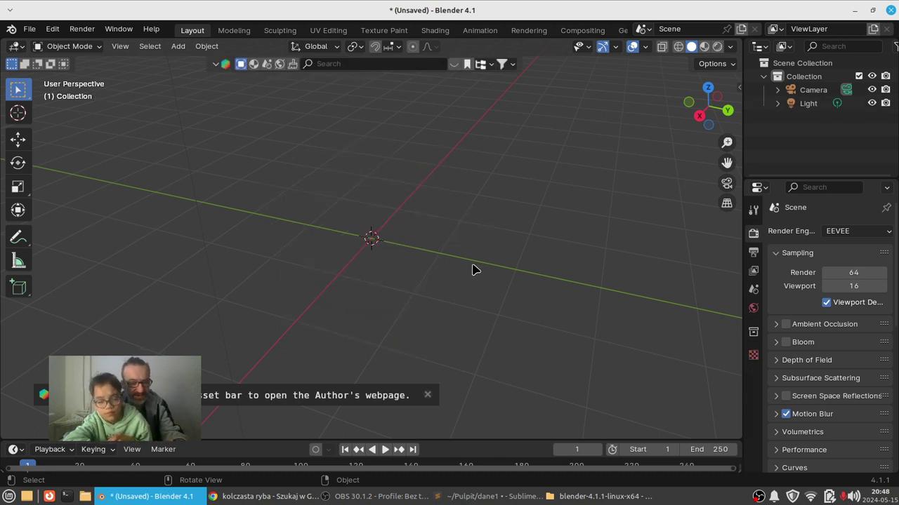
Add a UV Sphere mesh at the scene origin via Shift+A.
{"action": "key", "text": "shift+a"}
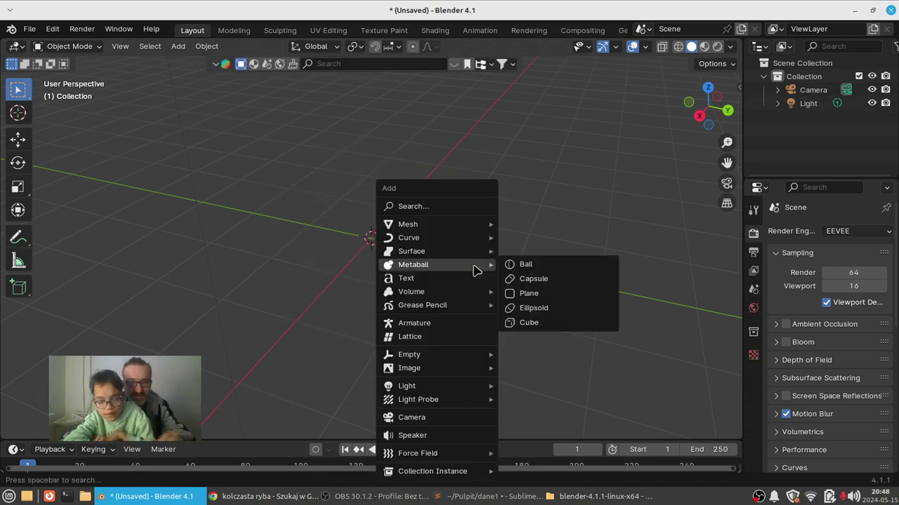
{"action": "mouse_move", "coordinate": [408, 224]}
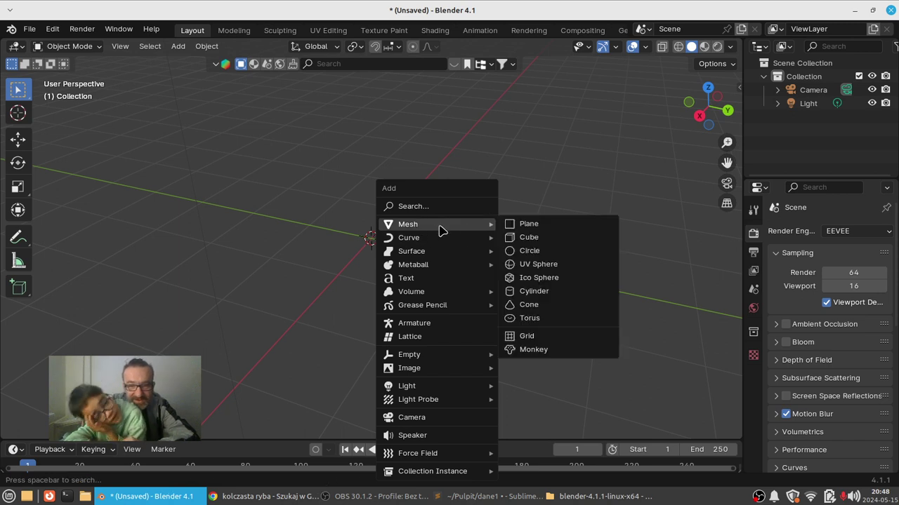
{"action": "left_click", "coordinate": [560, 271]}
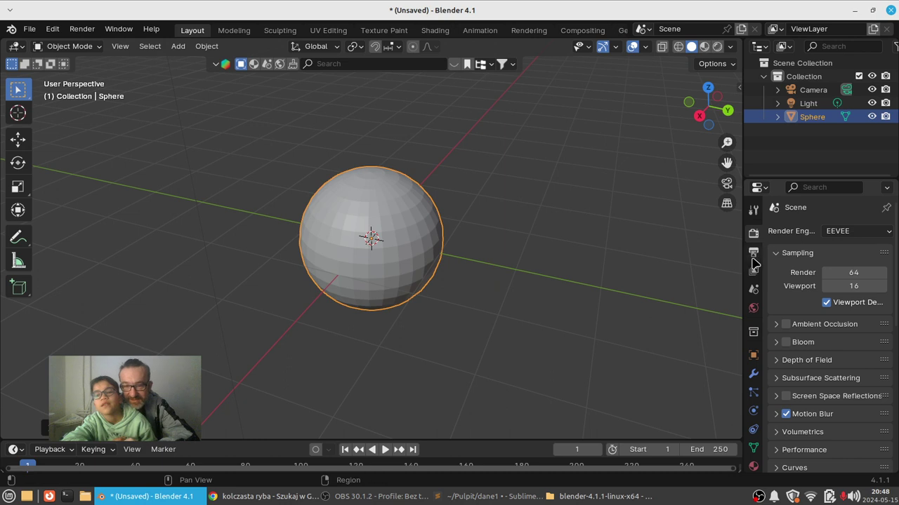
Add a Multiresolution modifier to the UV sphere and subdivide it up to level 4.
{"action": "left_click", "coordinate": [754, 376]}
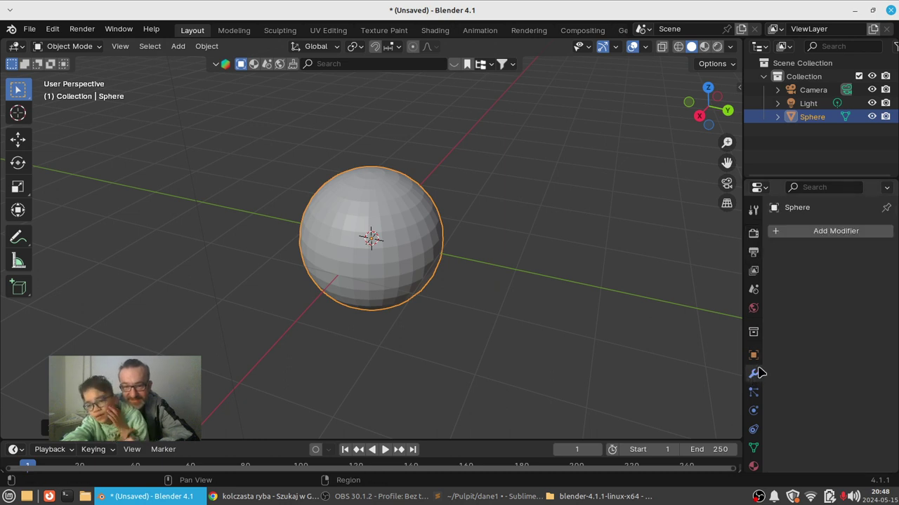
{"action": "left_click", "coordinate": [830, 239]}
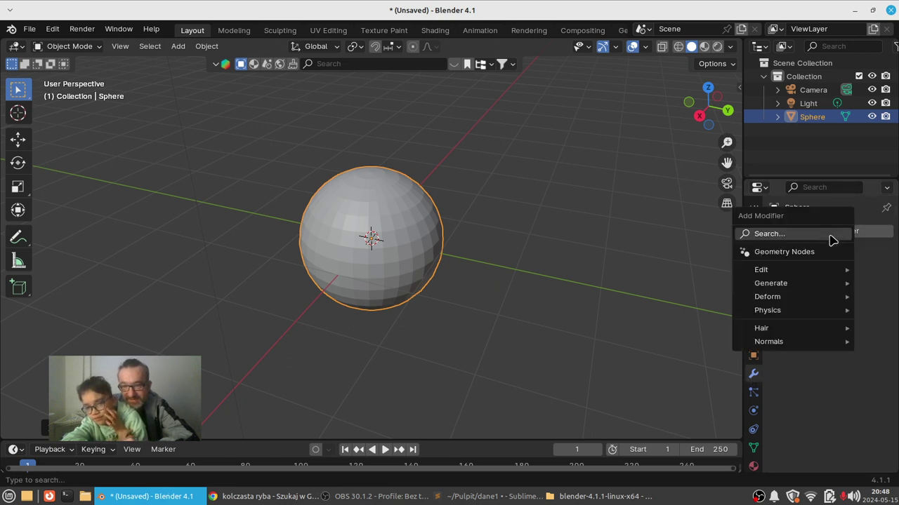
{"action": "left_click", "coordinate": [821, 235]}
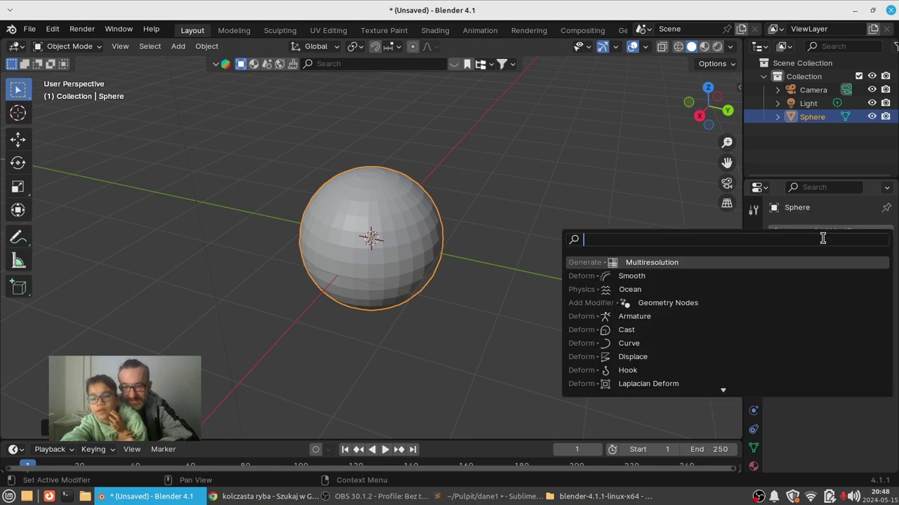
{"action": "left_click", "coordinate": [667, 262]}
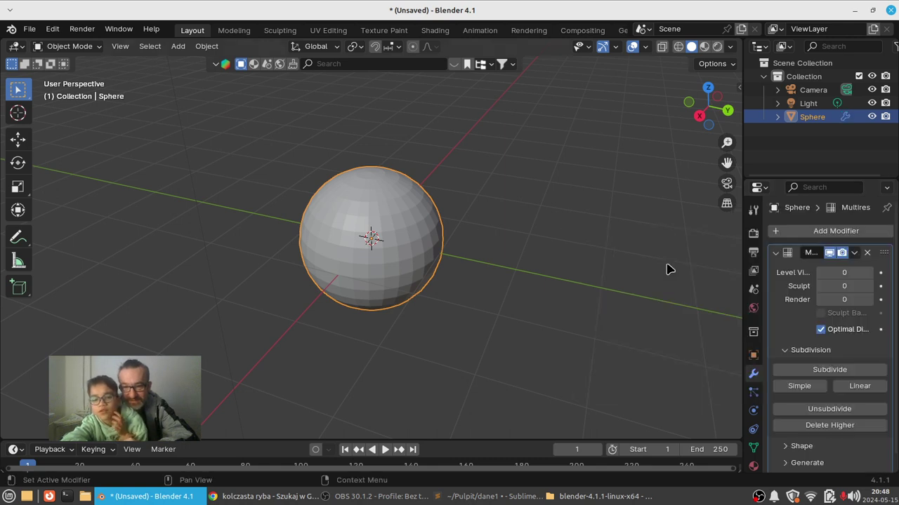
{"action": "left_click", "coordinate": [826, 373]}
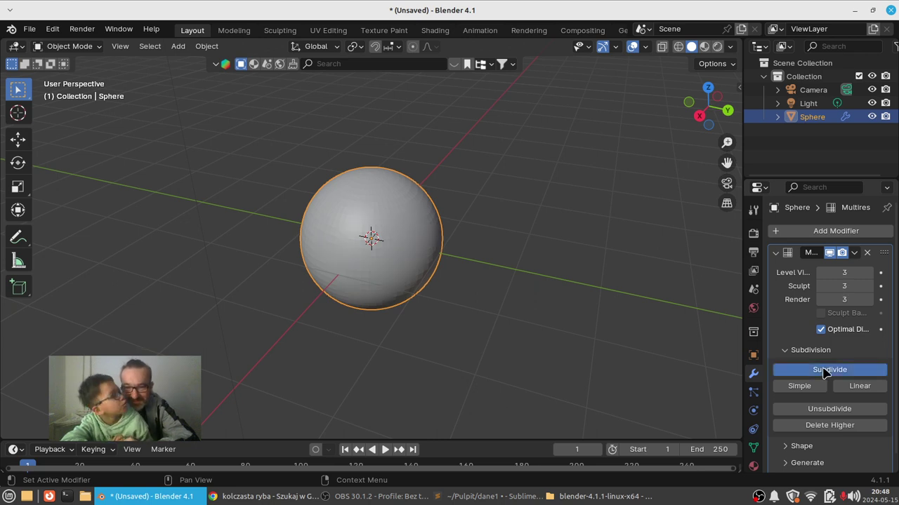
{"action": "left_click", "coordinate": [826, 370]}
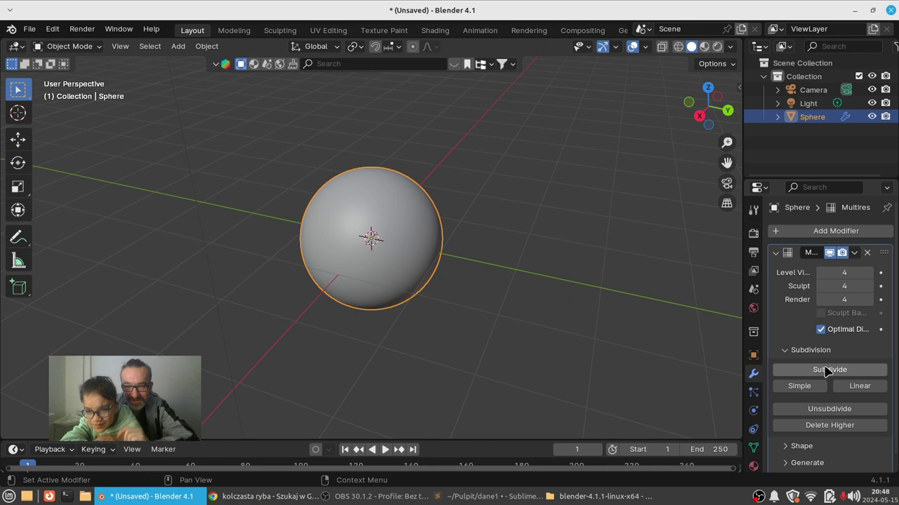
Switch to the Sculpting workspace, zoom out, and select the Snake Hook brush.
{"action": "left_click", "coordinate": [285, 35]}
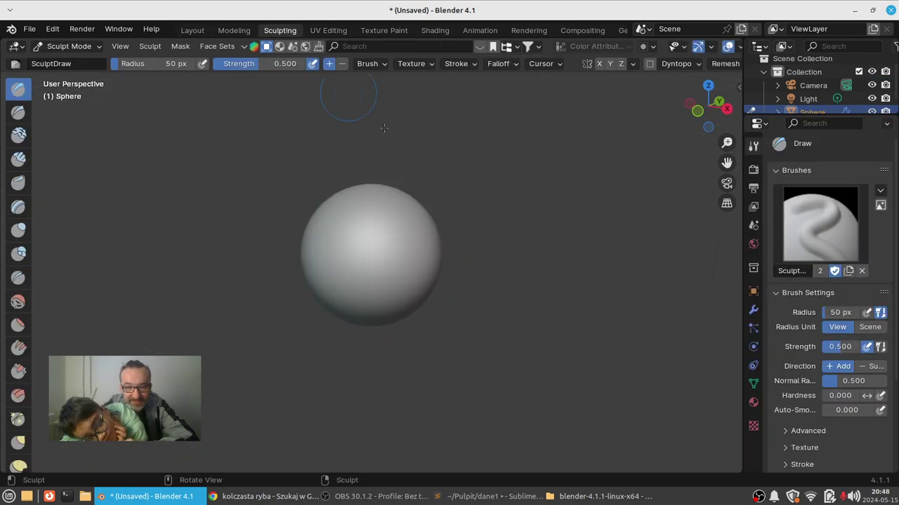
{"action": "mouse_move", "coordinate": [457, 293]}
{"action": "middle_mouse_down"}
{"action": "mouse_move", "coordinate": [469, 285]}
{"action": "mouse_move", "coordinate": [374, 283]}
{"action": "middle_mouse_up"}
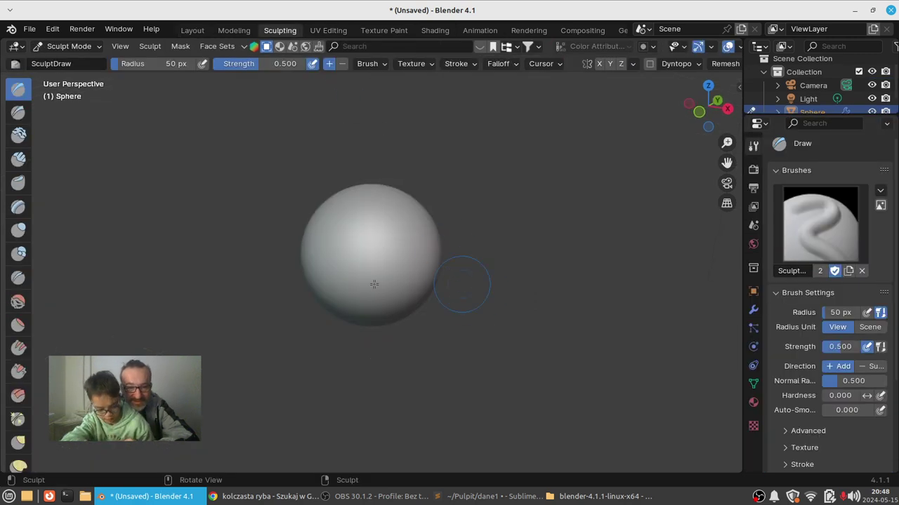
{"action": "scroll", "coordinate": [19, 334], "scroll_direction": "down", "scroll_amount": 2}
{"action": "scroll", "coordinate": [20, 358], "scroll_direction": "down", "scroll_amount": 3}
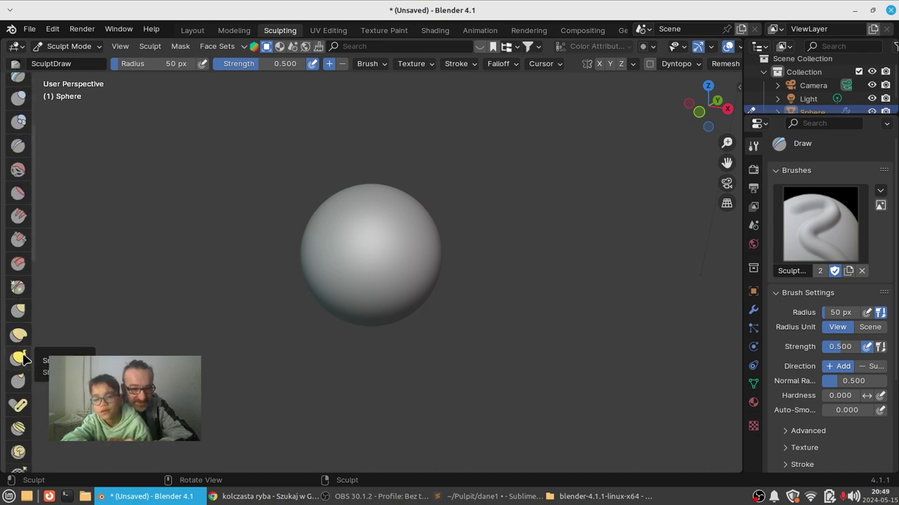
{"action": "left_click", "coordinate": [19, 358]}
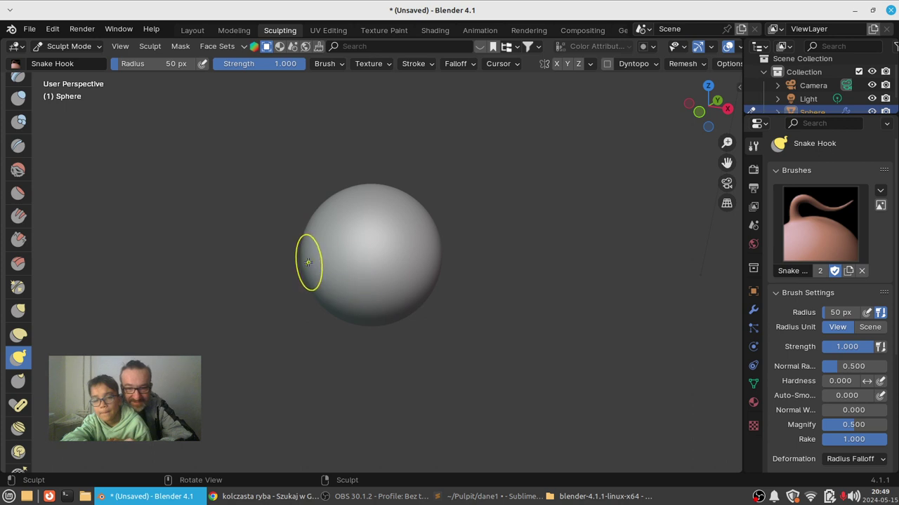
Pull trial Snake Hook spikes from the sphere, then undo them back to a plain ball.
{"action": "left_click_drag", "start_coordinate": [308, 262], "coordinate": [267, 248]}
{"action": "left_click_drag", "start_coordinate": [203, 246], "coordinate": [210, 227]}
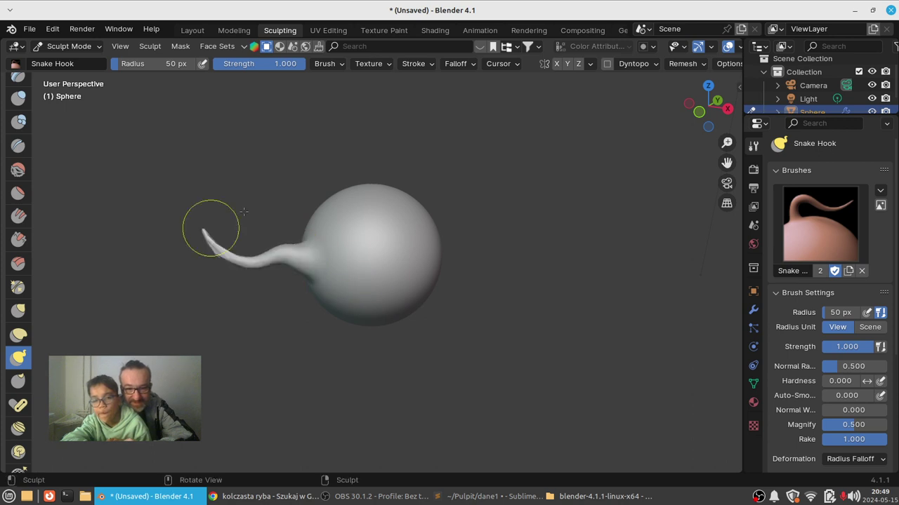
{"action": "mouse_move", "coordinate": [355, 221]}
{"action": "left_mouse_down"}
{"action": "mouse_move", "coordinate": [315, 145]}
{"action": "mouse_move", "coordinate": [297, 156]}
{"action": "left_mouse_up"}
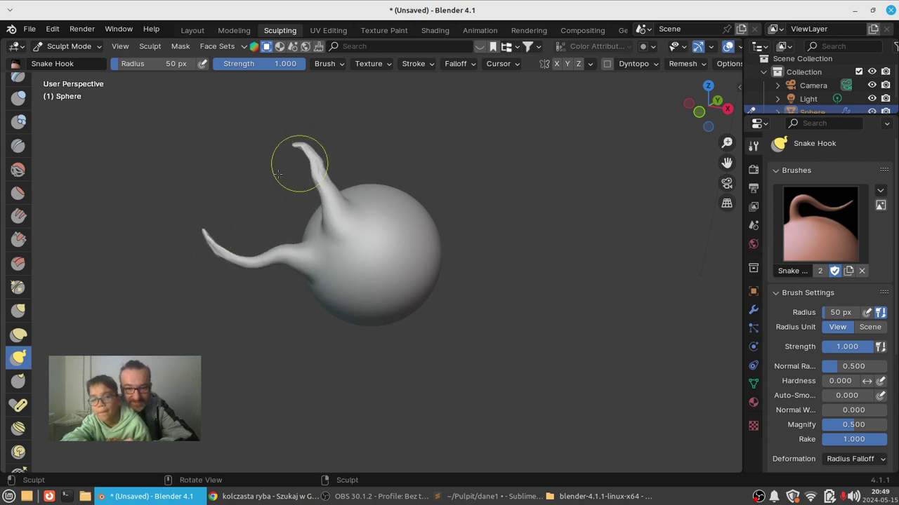
{"action": "key", "text": "ctrl+z"}
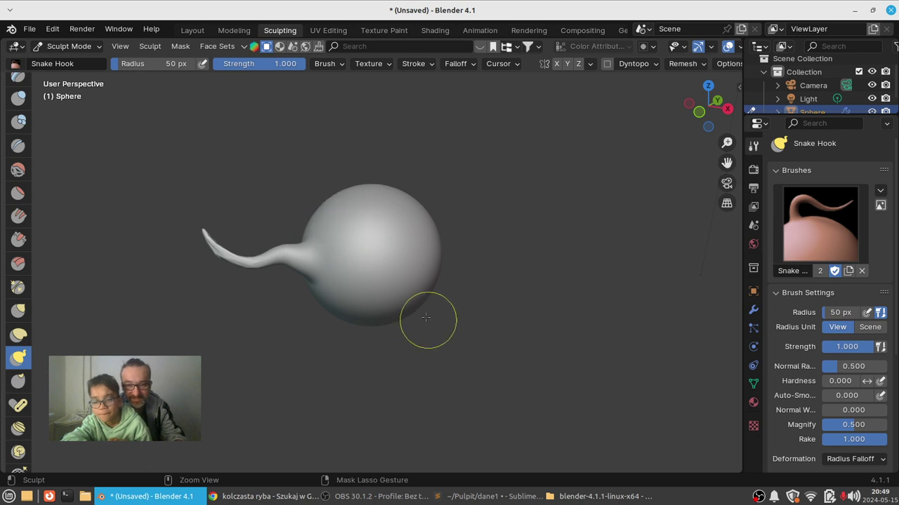
{"action": "key", "text": "ctrl+z"}
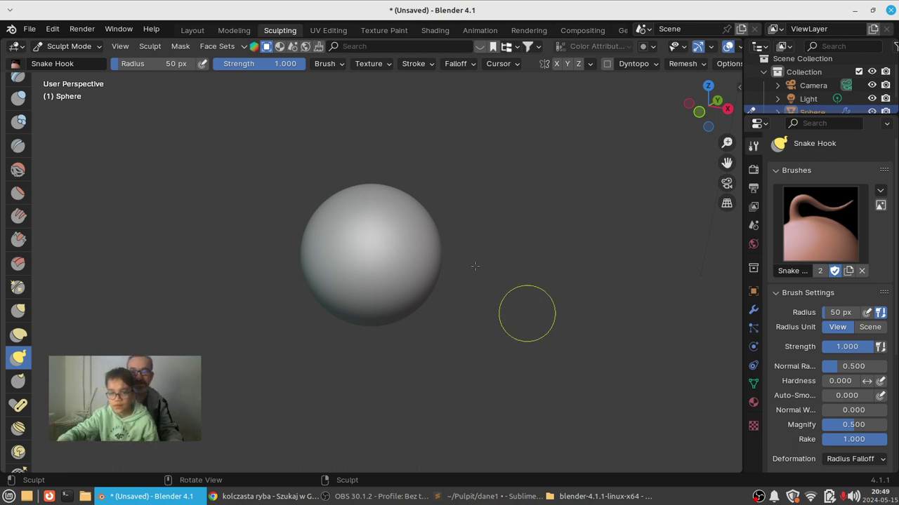
Pull a long tendril out to the right, a small spike up, and a tendril up-left.
{"action": "mouse_move", "coordinate": [391, 202]}
{"action": "left_mouse_down"}
{"action": "mouse_move", "coordinate": [682, 250]}
{"action": "mouse_move", "coordinate": [98, 329]}
{"action": "left_mouse_up"}
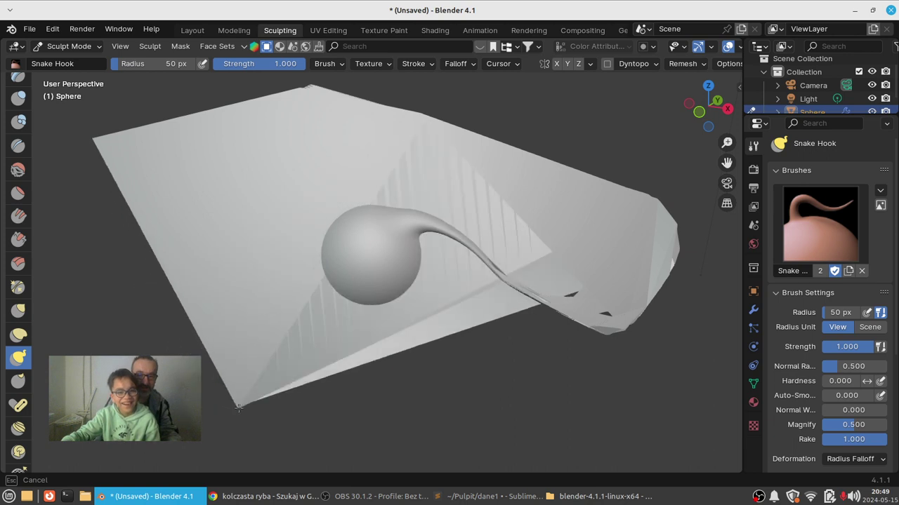
{"action": "left_click_drag", "start_coordinate": [97, 329], "coordinate": [509, 133]}
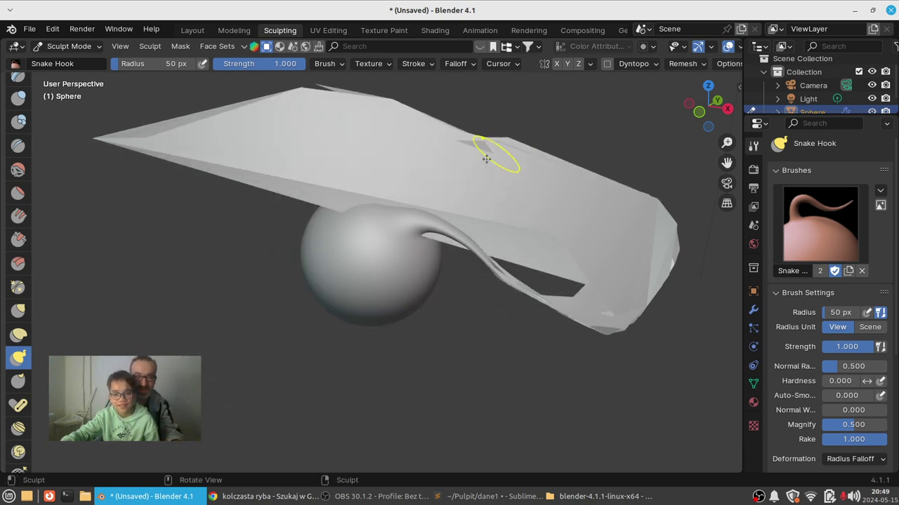
{"action": "key", "text": "ctrl+z"}
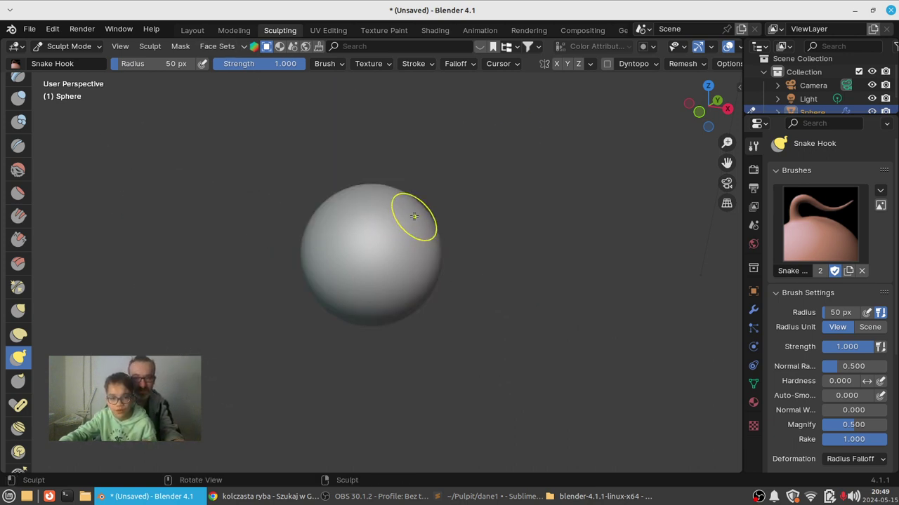
{"action": "left_click_drag", "start_coordinate": [412, 210], "coordinate": [422, 166]}
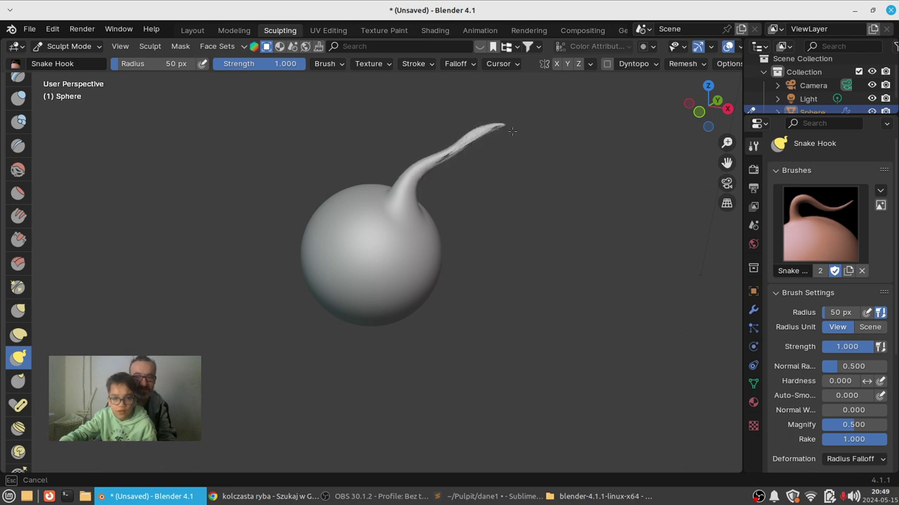
{"action": "left_click_drag", "start_coordinate": [512, 131], "coordinate": [541, 147]}
{"action": "left_click_drag", "start_coordinate": [361, 193], "coordinate": [200, 115]}
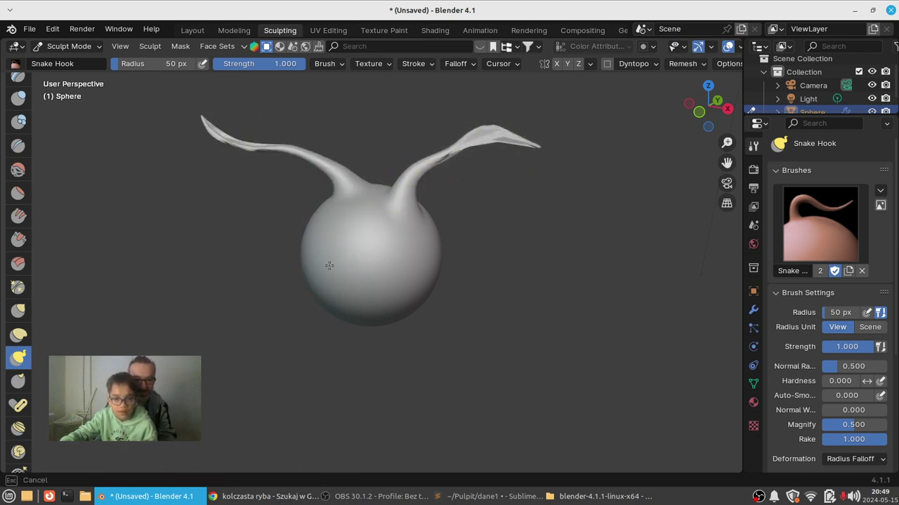
Add a left tendril and a tall top spike bent right, discarding a lower-left attempt.
{"action": "mouse_move", "coordinate": [329, 265]}
{"action": "left_mouse_down"}
{"action": "mouse_move", "coordinate": [201, 379]}
{"action": "mouse_move", "coordinate": [190, 430]}
{"action": "left_mouse_up"}
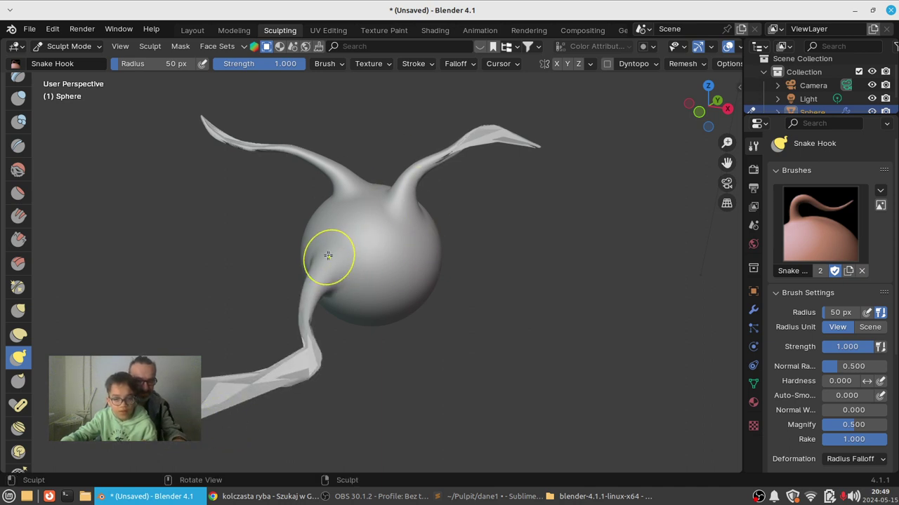
{"action": "key", "text": "ctrl+z"}
{"action": "mouse_move", "coordinate": [339, 236]}
{"action": "left_mouse_down"}
{"action": "mouse_move", "coordinate": [277, 205]}
{"action": "mouse_move", "coordinate": [208, 191]}
{"action": "left_mouse_up"}
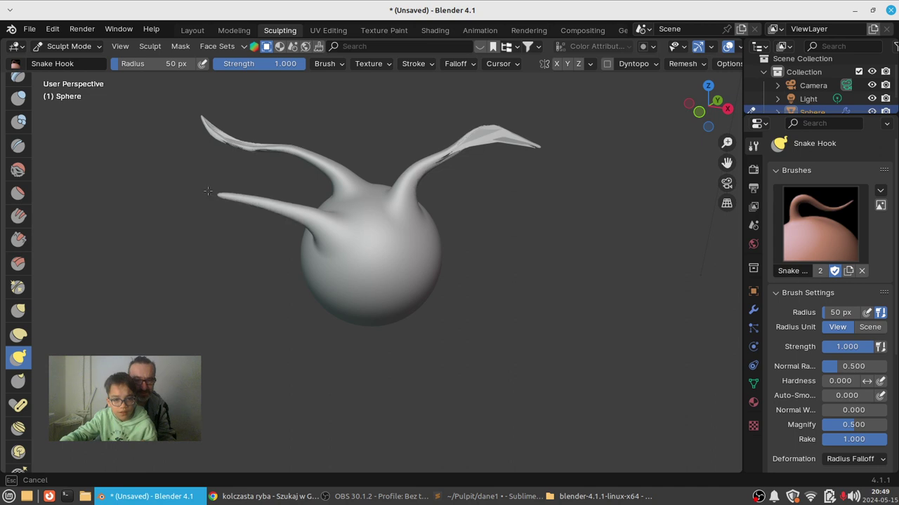
{"action": "left_click_drag", "start_coordinate": [176, 159], "coordinate": [180, 157]}
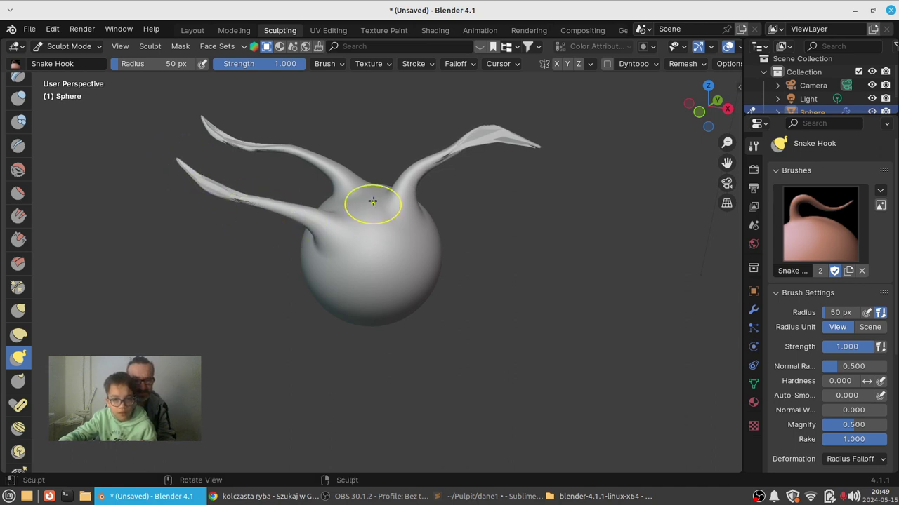
{"action": "left_click_drag", "start_coordinate": [372, 202], "coordinate": [360, 144]}
{"action": "left_click_drag", "start_coordinate": [374, 105], "coordinate": [405, 104]}
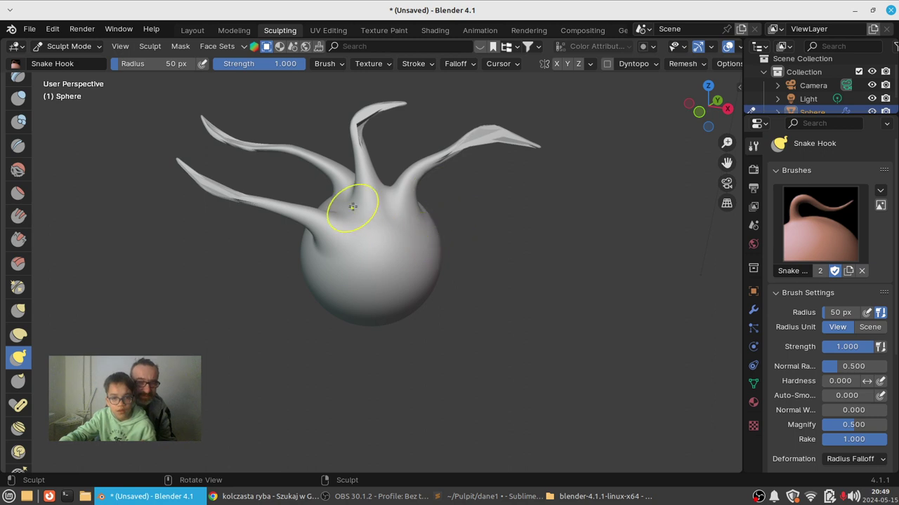
{"action": "mouse_move", "coordinate": [351, 206]}
{"action": "left_mouse_down"}
{"action": "mouse_move", "coordinate": [372, 218]}
{"action": "mouse_move", "coordinate": [399, 155]}
{"action": "mouse_move", "coordinate": [435, 162]}
{"action": "left_mouse_up"}
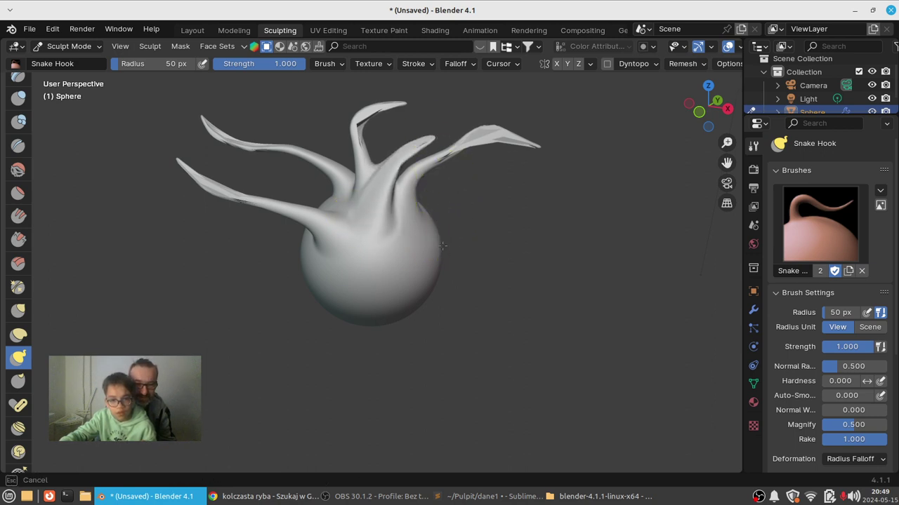
Replace a drooping right tentacle with a new right spike, then hook a tentacle up-left.
{"action": "mouse_move", "coordinate": [434, 242]}
{"action": "left_mouse_down"}
{"action": "mouse_move", "coordinate": [477, 333]}
{"action": "mouse_move", "coordinate": [537, 368]}
{"action": "left_mouse_up"}
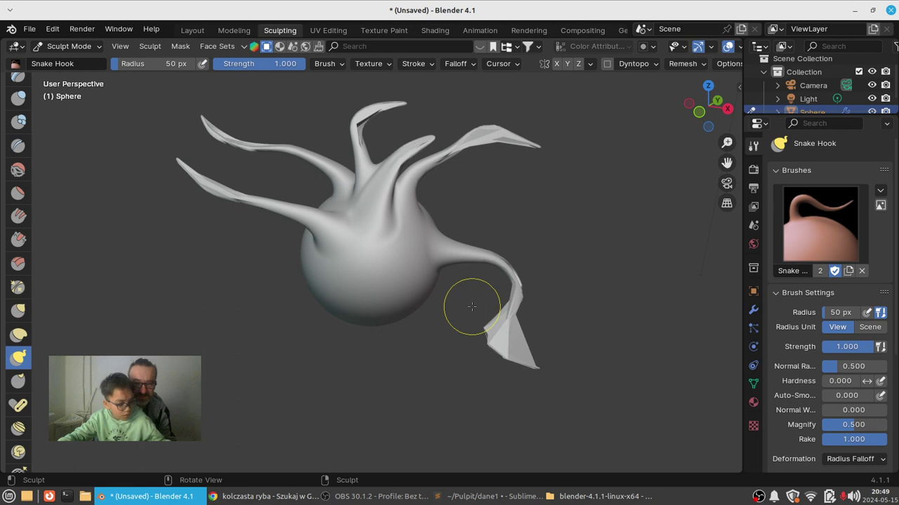
{"action": "key", "text": "ctrl+z"}
{"action": "left_click_drag", "start_coordinate": [395, 260], "coordinate": [491, 246]}
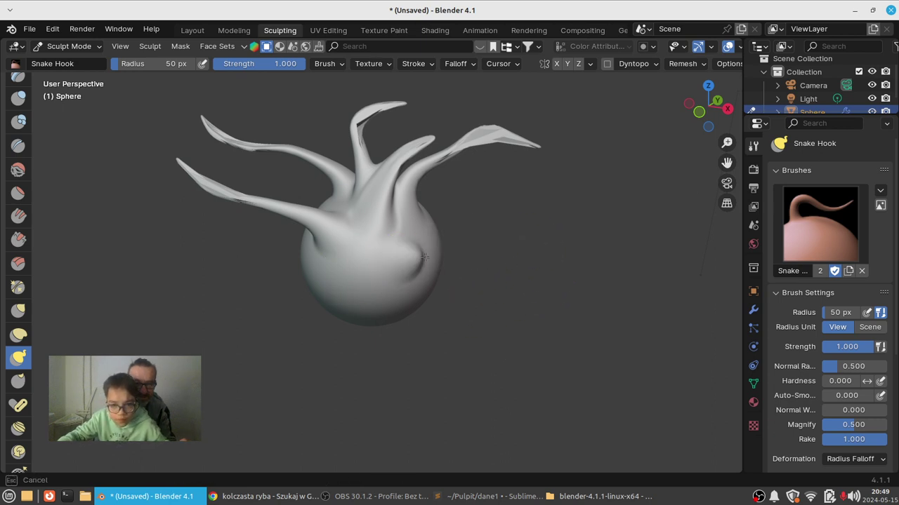
{"action": "mouse_move", "coordinate": [543, 229]}
{"action": "left_mouse_down"}
{"action": "mouse_move", "coordinate": [570, 225]}
{"action": "mouse_move", "coordinate": [552, 235]}
{"action": "left_mouse_up"}
{"action": "mouse_move", "coordinate": [407, 291]}
{"action": "middle_mouse_down"}
{"action": "mouse_move", "coordinate": [593, 295]}
{"action": "mouse_move", "coordinate": [662, 345]}
{"action": "middle_mouse_up"}
{"action": "left_click_drag", "start_coordinate": [342, 215], "coordinate": [288, 184]}
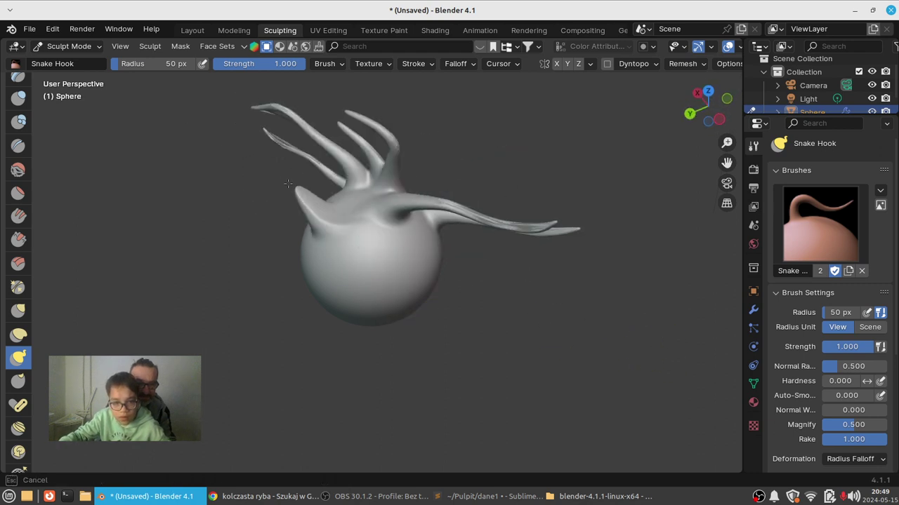
{"action": "left_click_drag", "start_coordinate": [211, 179], "coordinate": [196, 147]}
Pull tentacles out toward the lower right and lower left of the sphere.
{"action": "mouse_move", "coordinate": [319, 239]}
{"action": "left_mouse_down"}
{"action": "mouse_move", "coordinate": [518, 297]}
{"action": "mouse_move", "coordinate": [609, 343]}
{"action": "left_mouse_up"}
{"action": "middle_click_drag", "start_coordinate": [414, 301], "coordinate": [446, 281]}
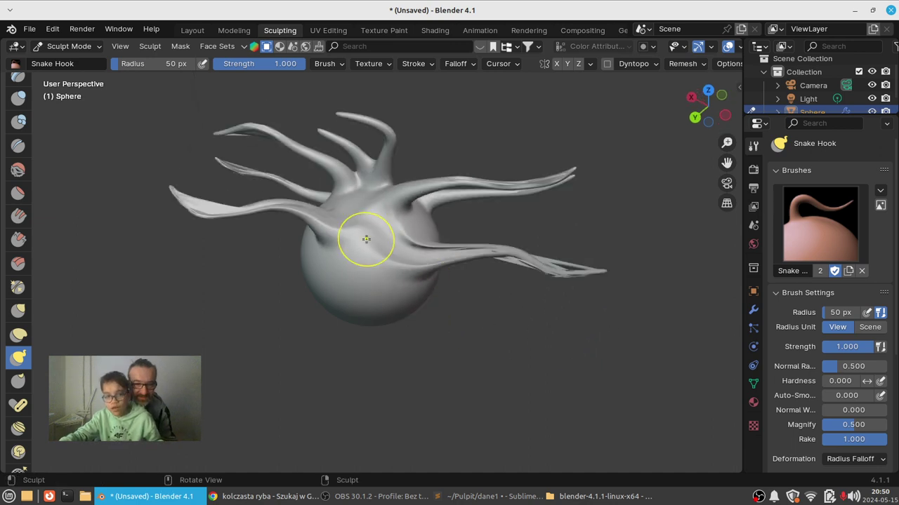
{"action": "mouse_move", "coordinate": [361, 241]}
{"action": "left_mouse_down"}
{"action": "mouse_move", "coordinate": [194, 288]}
{"action": "mouse_move", "coordinate": [190, 250]}
{"action": "left_mouse_up"}
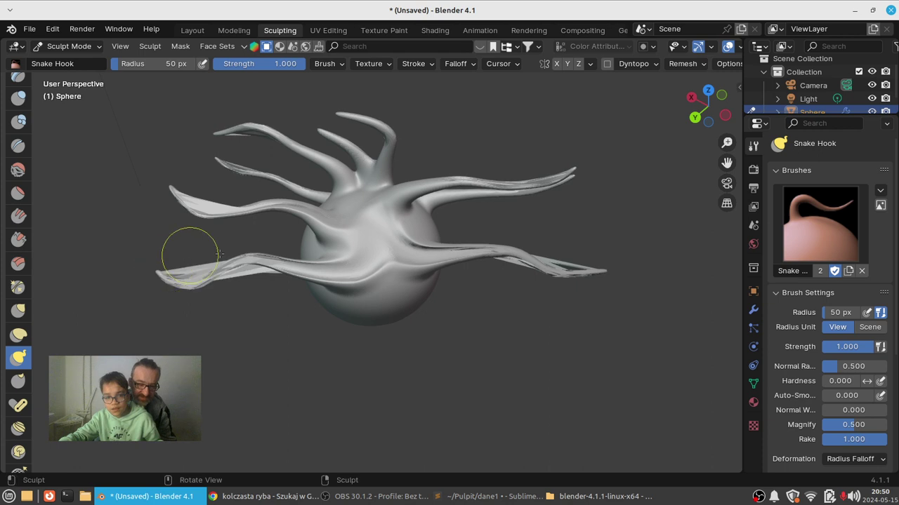
{"action": "left_click_drag", "start_coordinate": [410, 277], "coordinate": [508, 345]}
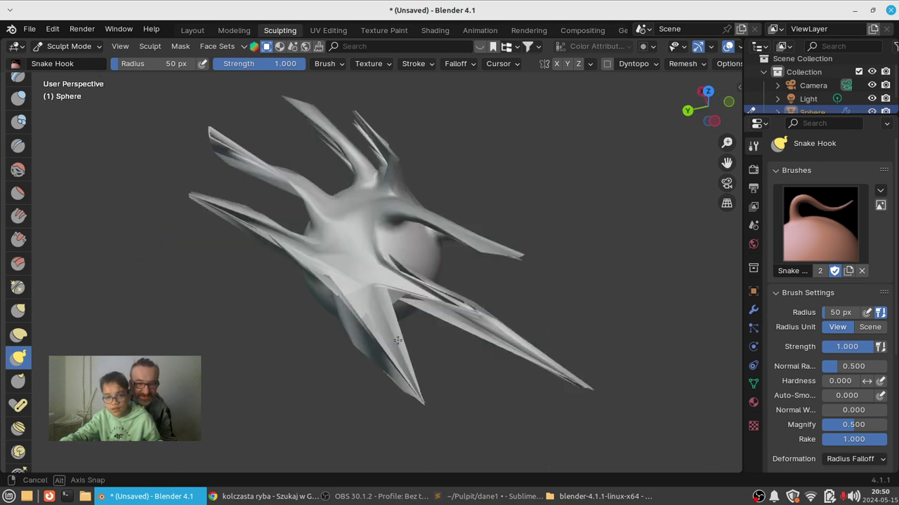
{"action": "middle_click_drag", "start_coordinate": [507, 344], "coordinate": [319, 268]}
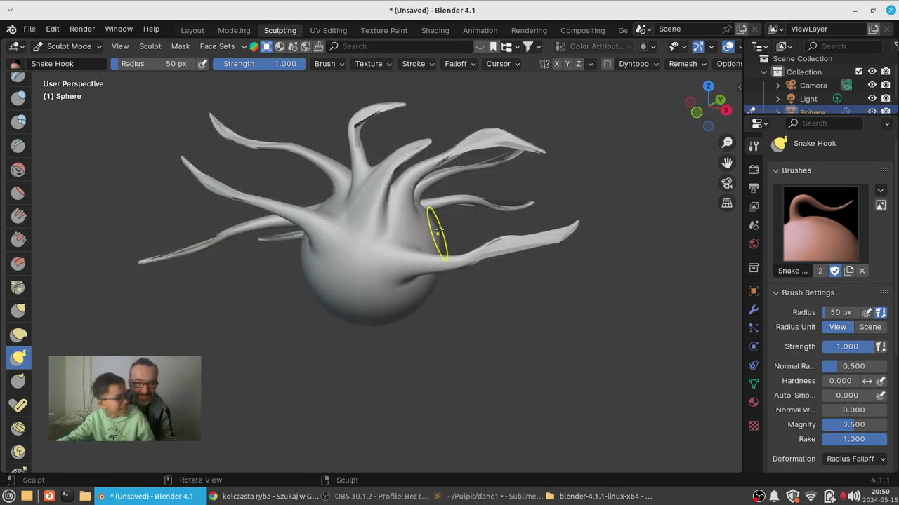
Add a lower-right tentacle, a long down-left tentacle, and stretch a left lip into a tentacle.
{"action": "mouse_move", "coordinate": [375, 242]}
{"action": "left_mouse_down"}
{"action": "mouse_move", "coordinate": [502, 313]}
{"action": "mouse_move", "coordinate": [628, 316]}
{"action": "left_mouse_up"}
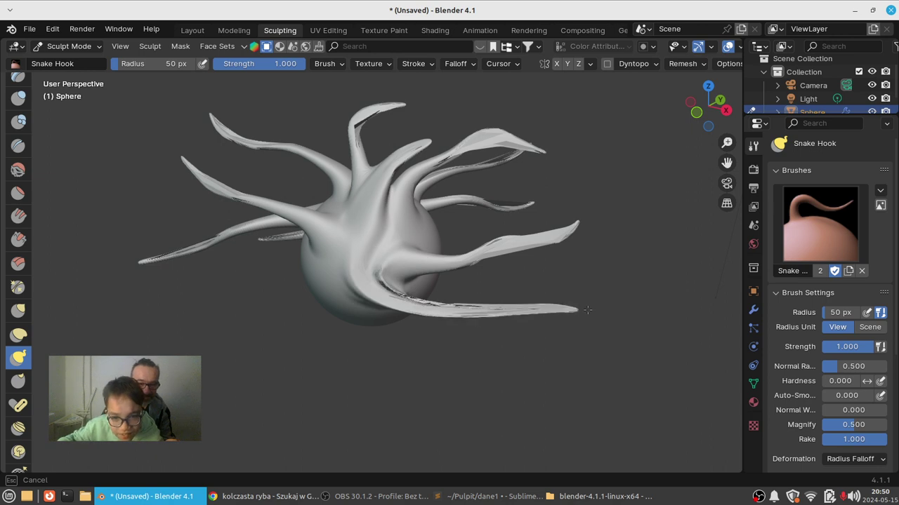
{"action": "mouse_move", "coordinate": [321, 239]}
{"action": "left_mouse_down"}
{"action": "mouse_move", "coordinate": [307, 339]}
{"action": "mouse_move", "coordinate": [259, 369]}
{"action": "mouse_move", "coordinate": [251, 412]}
{"action": "left_mouse_up"}
{"action": "mouse_move", "coordinate": [391, 291]}
{"action": "middle_mouse_down"}
{"action": "mouse_move", "coordinate": [309, 374]}
{"action": "mouse_move", "coordinate": [400, 190]}
{"action": "middle_mouse_up"}
{"action": "mouse_move", "coordinate": [342, 206]}
{"action": "left_mouse_down"}
{"action": "mouse_move", "coordinate": [297, 341]}
{"action": "mouse_move", "coordinate": [232, 400]}
{"action": "left_mouse_up"}
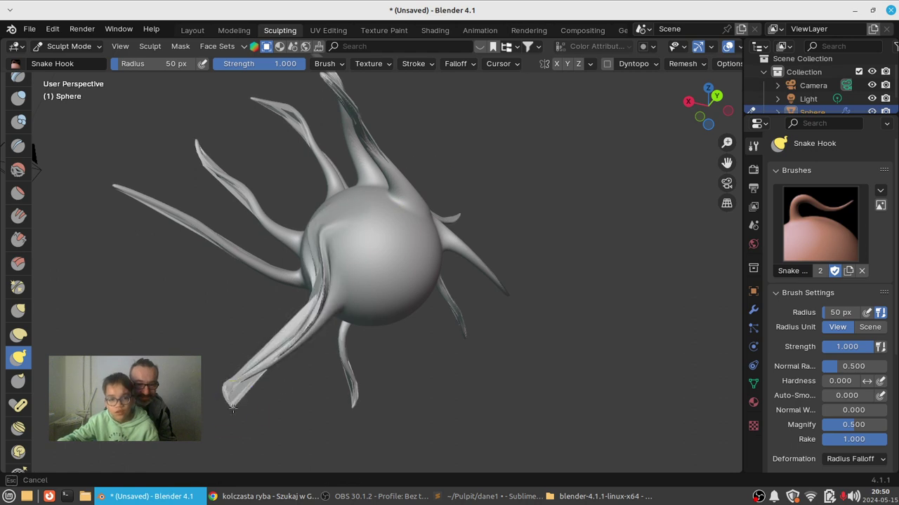
{"action": "left_click_drag", "start_coordinate": [390, 298], "coordinate": [431, 393]}
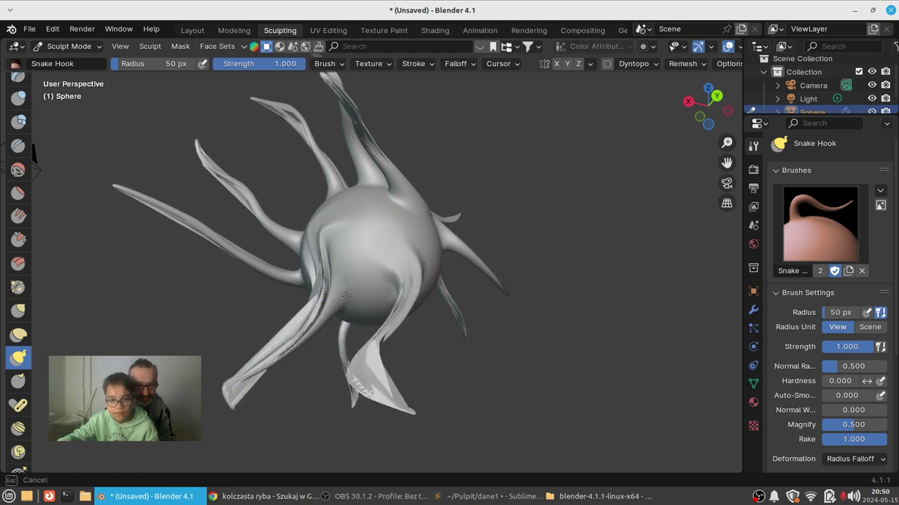
{"action": "mouse_move", "coordinate": [588, 326]}
{"action": "middle_mouse_down"}
{"action": "mouse_move", "coordinate": [477, 341]}
{"action": "mouse_move", "coordinate": [649, 320]}
{"action": "middle_mouse_up"}
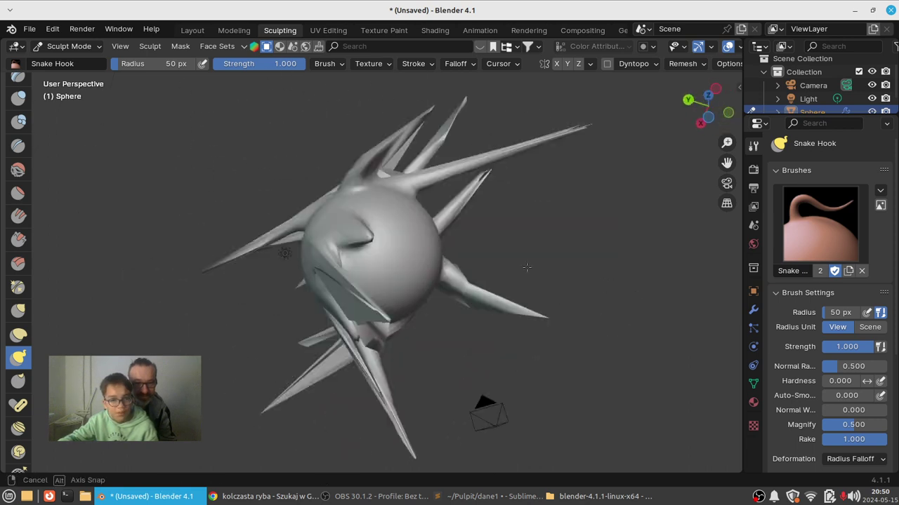
From new angles, pull extra spikes from the sphere's lower-left, right, up-right and down-right sides.
{"action": "middle_click_drag", "start_coordinate": [649, 320], "coordinate": [464, 322]}
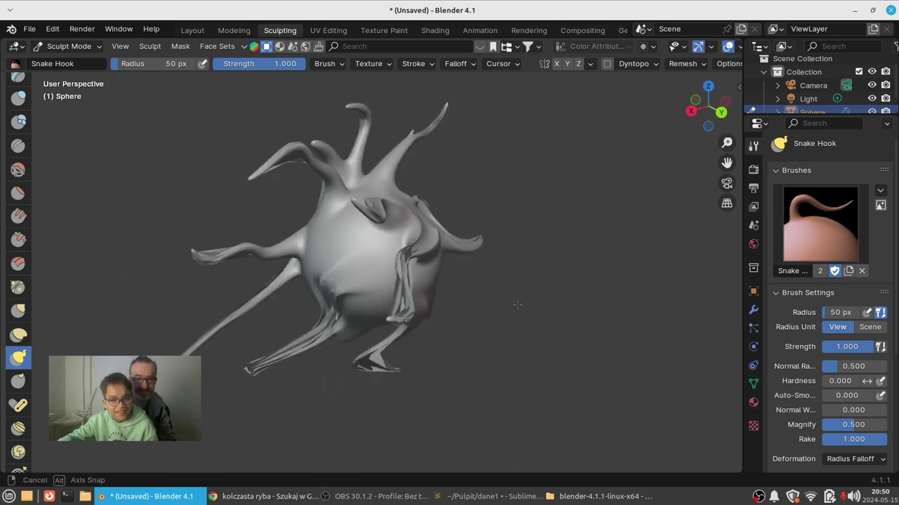
{"action": "middle_click_drag", "start_coordinate": [536, 309], "coordinate": [392, 335]}
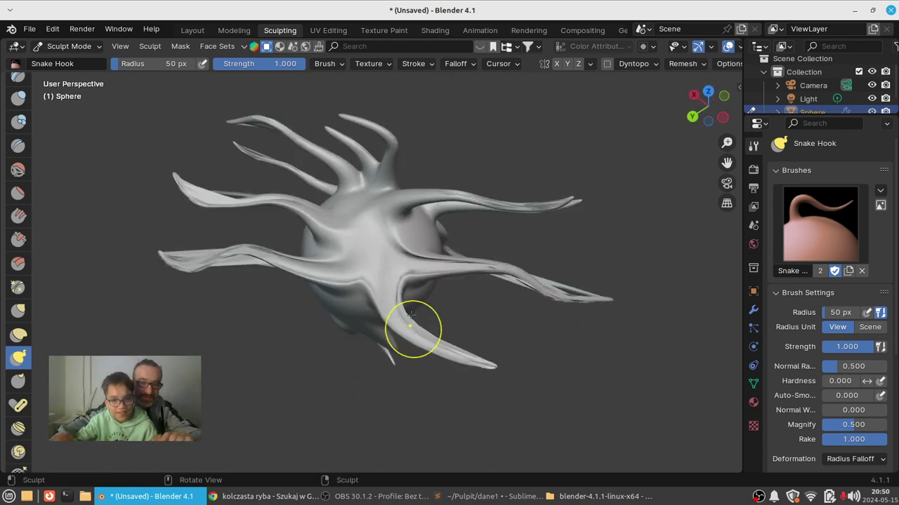
{"action": "mouse_move", "coordinate": [548, 321]}
{"action": "middle_mouse_down"}
{"action": "mouse_move", "coordinate": [676, 197]}
{"action": "mouse_move", "coordinate": [518, 250]}
{"action": "middle_mouse_up"}
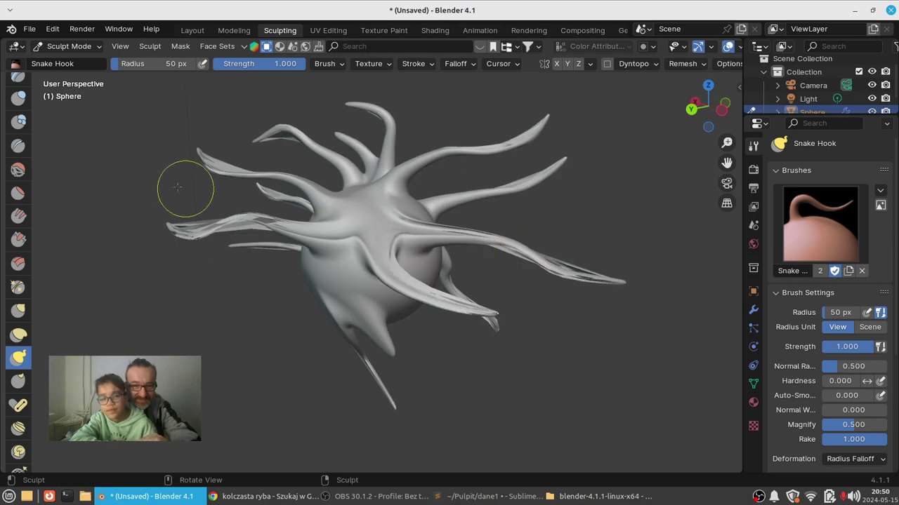
{"action": "mouse_move", "coordinate": [341, 281]}
{"action": "left_mouse_down"}
{"action": "mouse_move", "coordinate": [286, 325]}
{"action": "mouse_move", "coordinate": [236, 322]}
{"action": "left_mouse_up"}
{"action": "left_click_drag", "start_coordinate": [415, 226], "coordinate": [415, 240]}
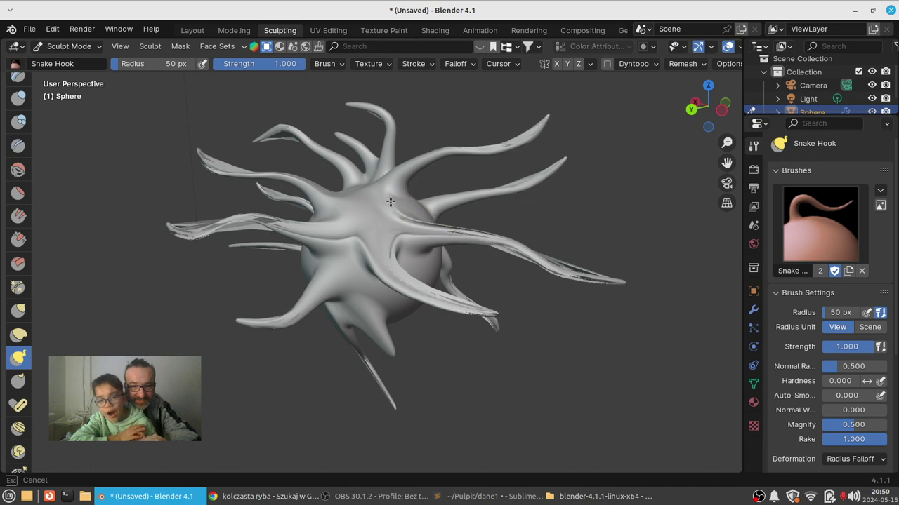
{"action": "middle_click_drag", "start_coordinate": [415, 240], "coordinate": [450, 228]}
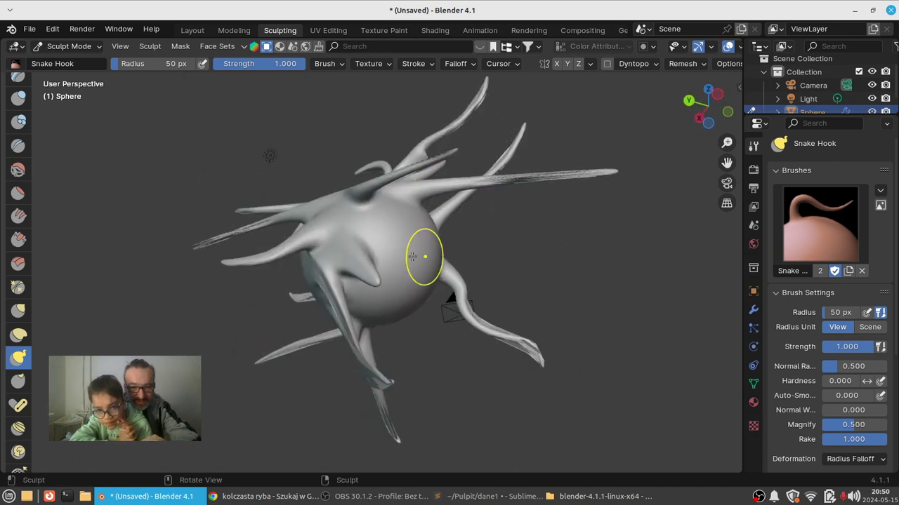
{"action": "left_click_drag", "start_coordinate": [425, 256], "coordinate": [504, 270]}
{"action": "left_click_drag", "start_coordinate": [391, 231], "coordinate": [477, 214]}
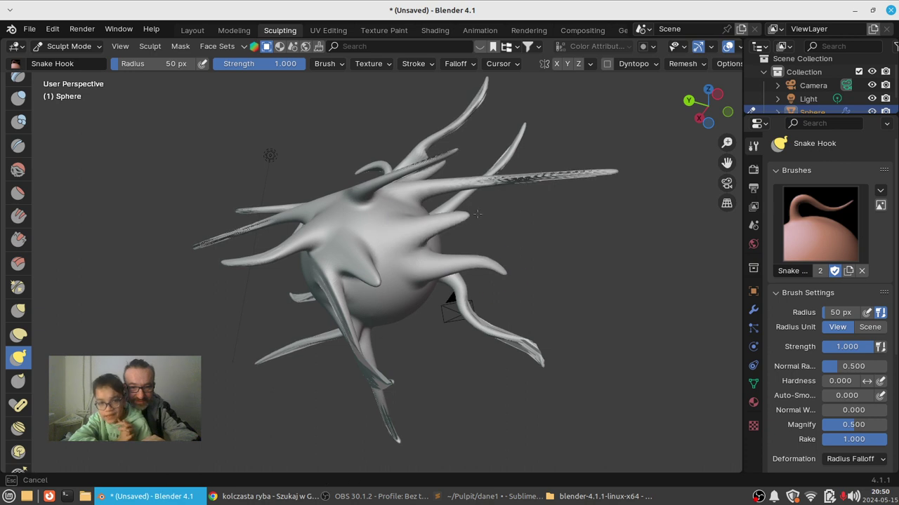
{"action": "left_click_drag", "start_coordinate": [397, 262], "coordinate": [488, 357]}
{"action": "middle_click_drag", "start_coordinate": [413, 264], "coordinate": [260, 242]}
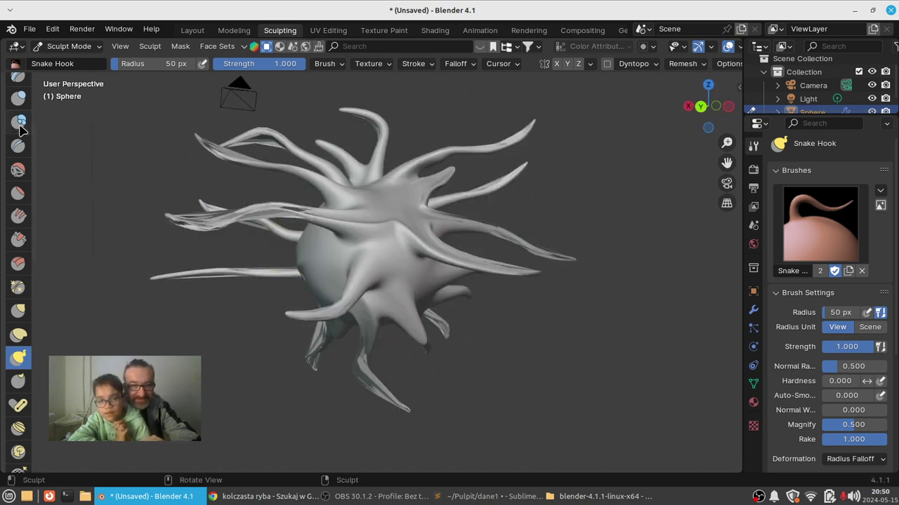
Zoom in and switch to the standard Draw sculpting brush.
{"action": "scroll", "coordinate": [19, 126], "scroll_direction": "up", "scroll_amount": 1}
{"action": "scroll", "coordinate": [19, 120], "scroll_direction": "up", "scroll_amount": 4}
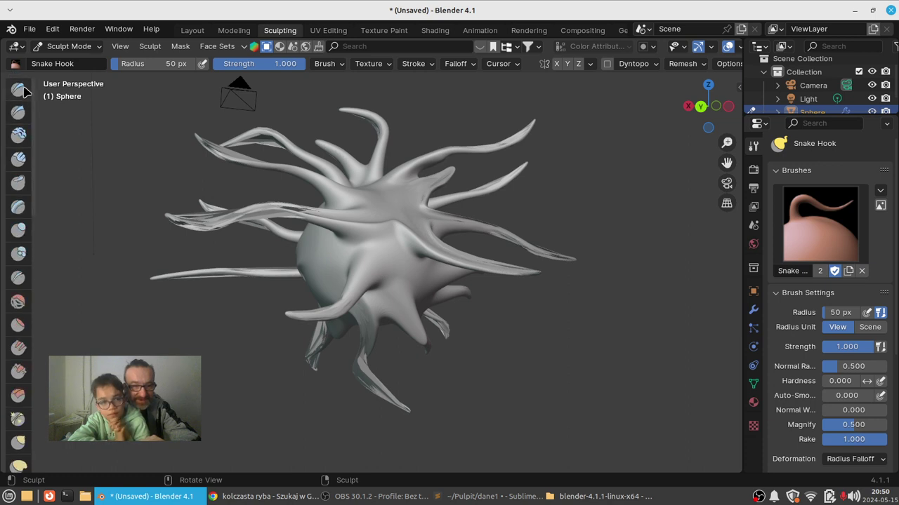
{"action": "left_click", "coordinate": [19, 89]}
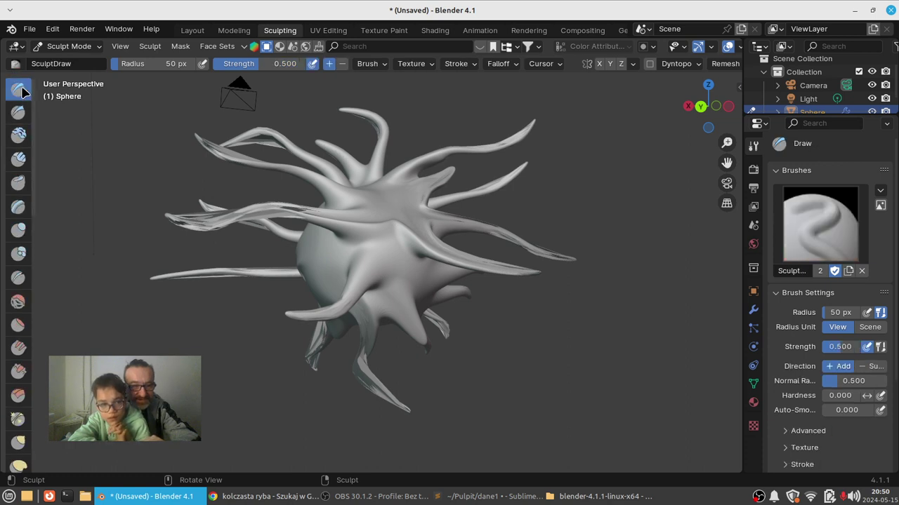
Use File > Append to browse Desktop/app/ZenShaders into Blender_Brushes_Stylized_Set.blend.
{"action": "left_click", "coordinate": [31, 30]}
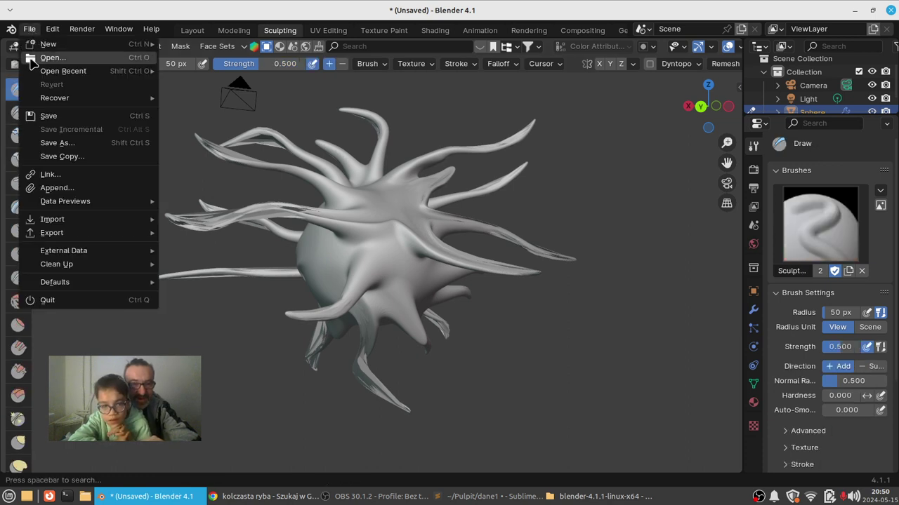
{"action": "left_click", "coordinate": [98, 188]}
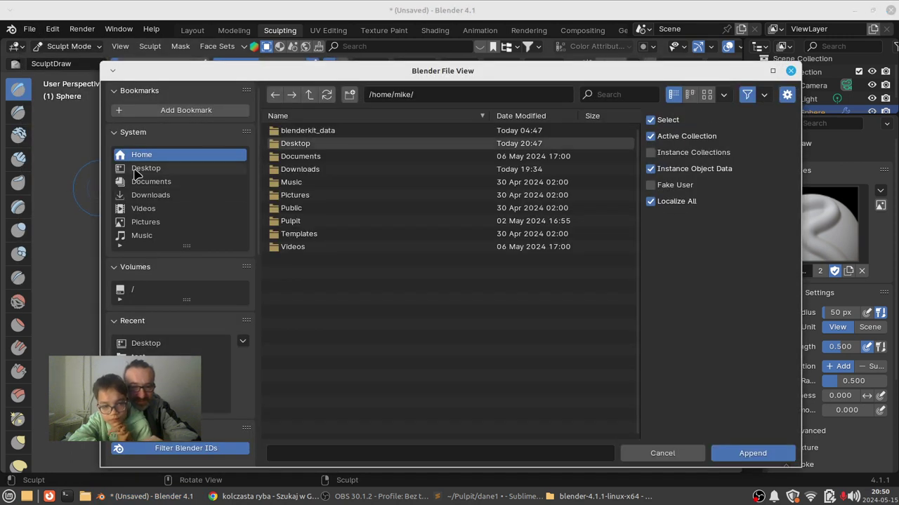
{"action": "left_click", "coordinate": [138, 170]}
{"action": "double_click", "coordinate": [287, 130]}
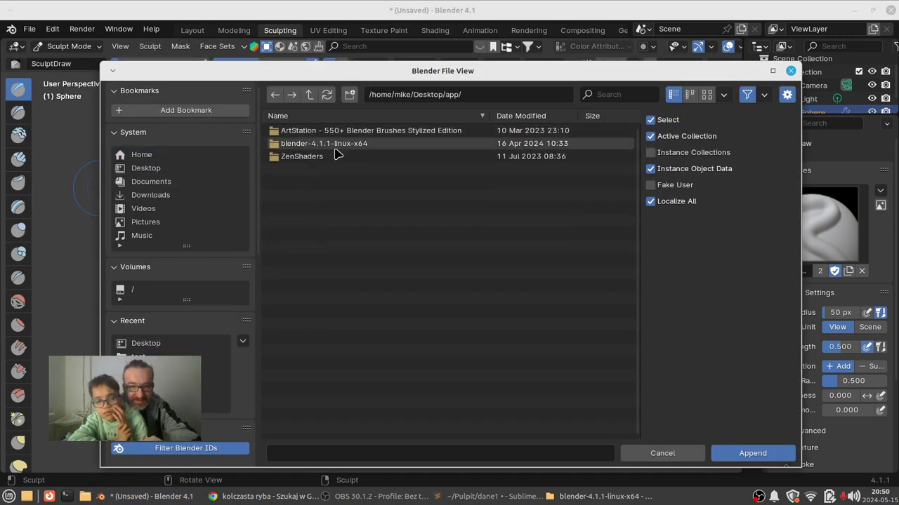
{"action": "left_click", "coordinate": [330, 157]}
{"action": "double_click", "coordinate": [330, 156]}
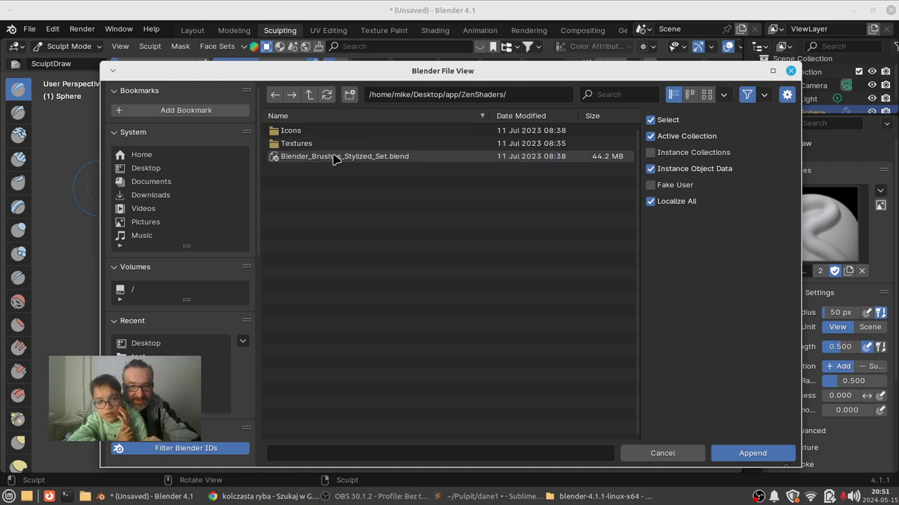
{"action": "double_click", "coordinate": [332, 157]}
Open the Brush folder in the Append browser and scroll to the Creature_Skin brushes.
{"action": "left_click", "coordinate": [317, 132]}
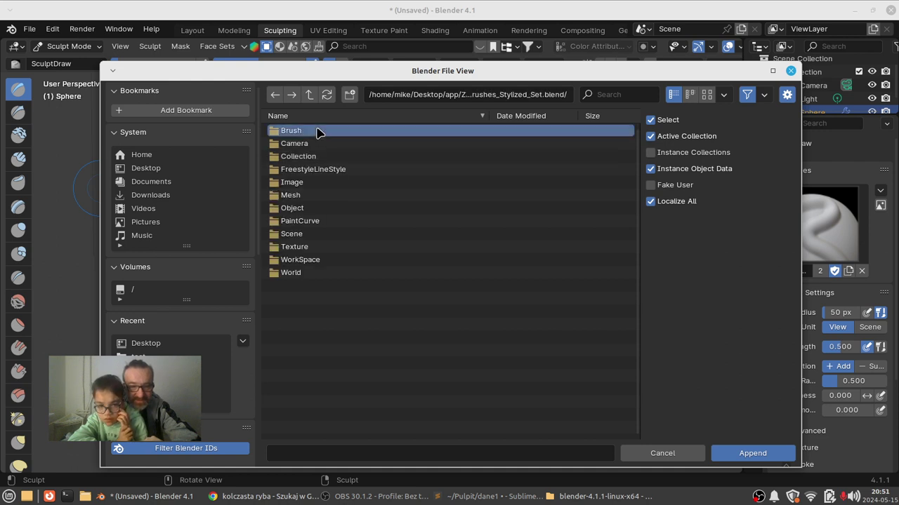
{"action": "double_click", "coordinate": [317, 133]}
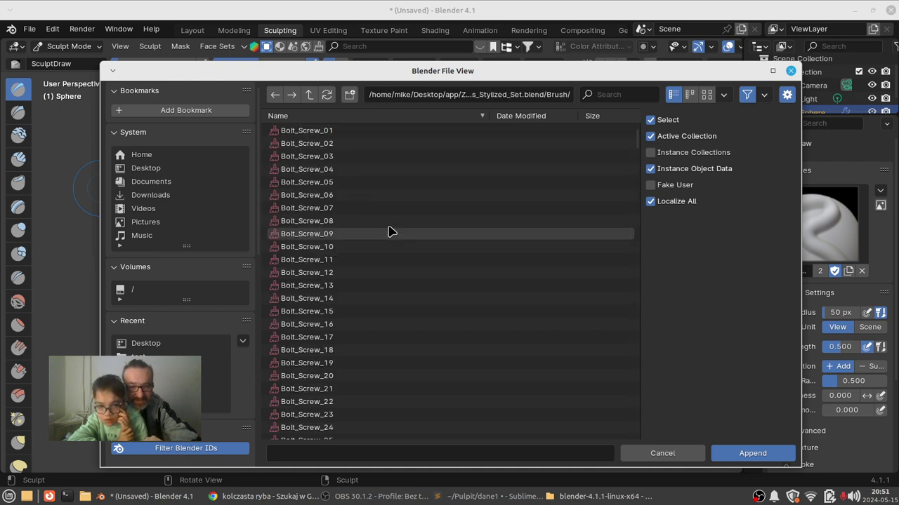
{"action": "scroll", "coordinate": [391, 233], "scroll_direction": "down", "scroll_amount": 3}
{"action": "scroll", "coordinate": [403, 239], "scroll_direction": "down", "scroll_amount": 6}
{"action": "scroll", "coordinate": [407, 253], "scroll_direction": "down", "scroll_amount": 5}
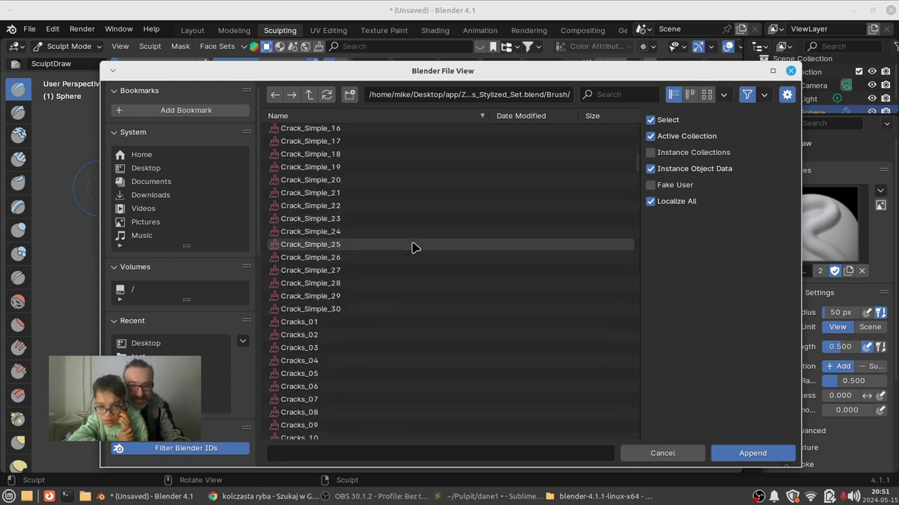
{"action": "scroll", "coordinate": [414, 247], "scroll_direction": "down", "scroll_amount": 5}
{"action": "scroll", "coordinate": [414, 247], "scroll_direction": "down", "scroll_amount": 4}
{"action": "scroll", "coordinate": [413, 247], "scroll_direction": "down", "scroll_amount": 4}
{"action": "scroll", "coordinate": [413, 247], "scroll_direction": "down", "scroll_amount": 5}
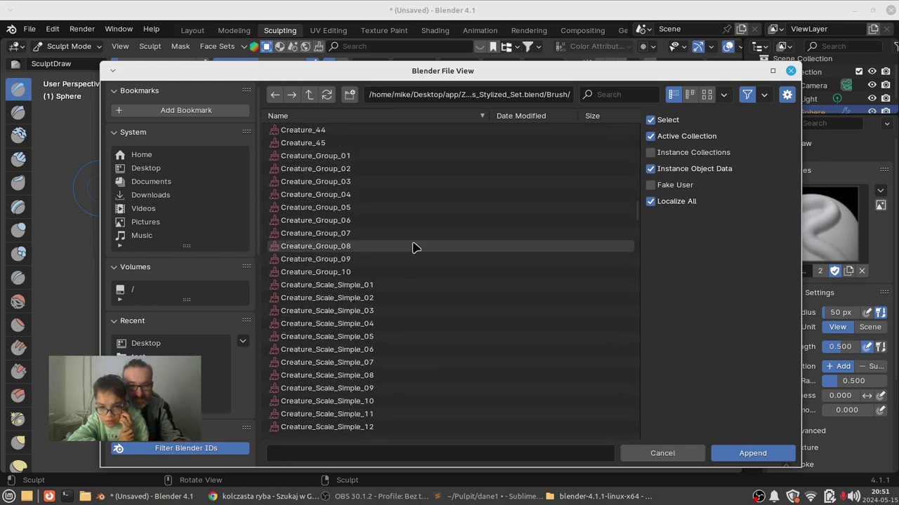
{"action": "scroll", "coordinate": [414, 247], "scroll_direction": "down", "scroll_amount": 5}
{"action": "scroll", "coordinate": [414, 249], "scroll_direction": "down", "scroll_amount": 4}
{"action": "scroll", "coordinate": [415, 253], "scroll_direction": "up", "scroll_amount": 4}
{"action": "scroll", "coordinate": [416, 261], "scroll_direction": "down", "scroll_amount": 1}
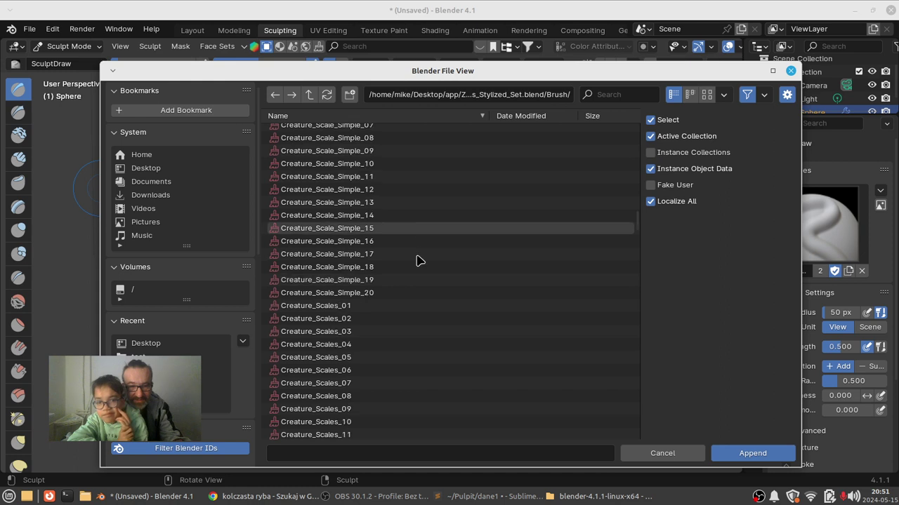
{"action": "scroll", "coordinate": [417, 260], "scroll_direction": "down", "scroll_amount": 2}
{"action": "scroll", "coordinate": [418, 260], "scroll_direction": "down", "scroll_amount": 6}
{"action": "scroll", "coordinate": [419, 259], "scroll_direction": "down", "scroll_amount": 4}
{"action": "scroll", "coordinate": [421, 259], "scroll_direction": "down", "scroll_amount": 5}
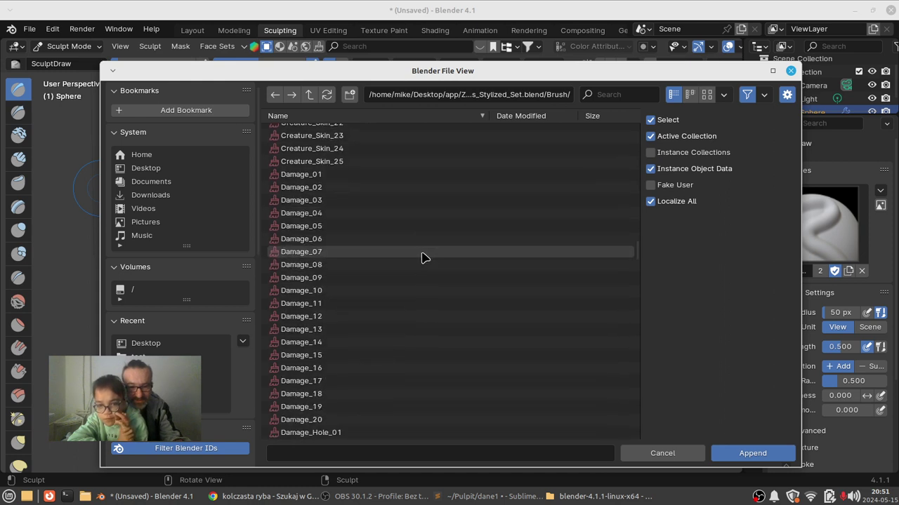
{"action": "scroll", "coordinate": [422, 259], "scroll_direction": "down", "scroll_amount": 5}
{"action": "scroll", "coordinate": [422, 258], "scroll_direction": "down", "scroll_amount": 3}
{"action": "scroll", "coordinate": [422, 258], "scroll_direction": "down", "scroll_amount": 3}
{"action": "scroll", "coordinate": [422, 258], "scroll_direction": "down", "scroll_amount": 3}
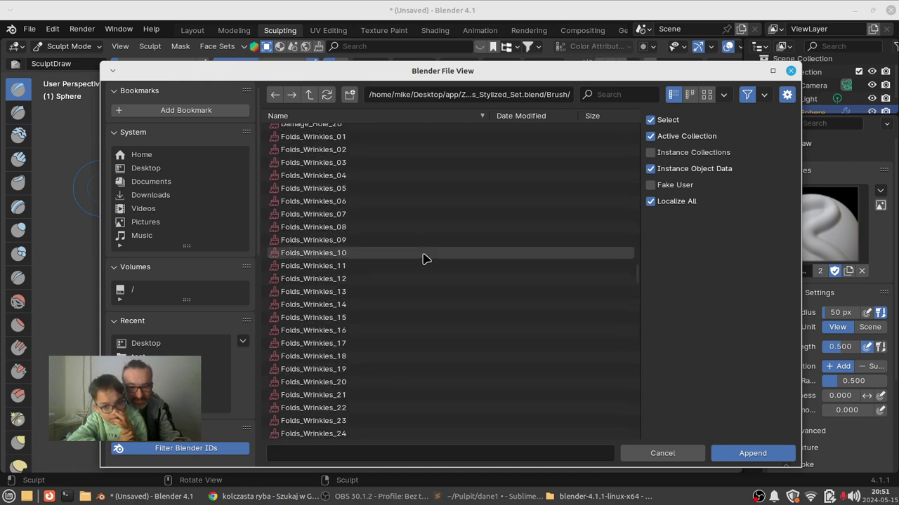
{"action": "scroll", "coordinate": [424, 259], "scroll_direction": "down", "scroll_amount": 5}
{"action": "scroll", "coordinate": [424, 258], "scroll_direction": "down", "scroll_amount": 4}
{"action": "scroll", "coordinate": [425, 257], "scroll_direction": "down", "scroll_amount": 2}
{"action": "scroll", "coordinate": [426, 256], "scroll_direction": "down", "scroll_amount": 4}
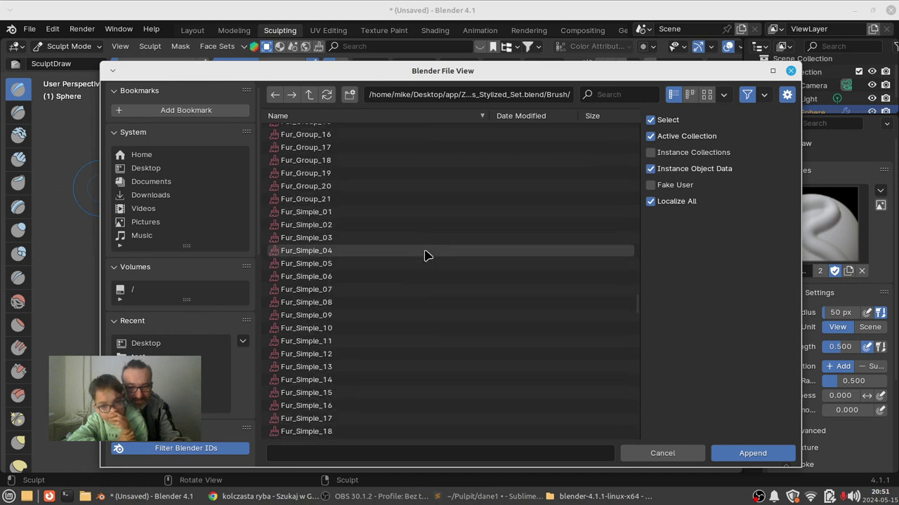
{"action": "scroll", "coordinate": [428, 256], "scroll_direction": "down", "scroll_amount": 5}
{"action": "scroll", "coordinate": [583, 247], "scroll_direction": "down", "scroll_amount": 1}
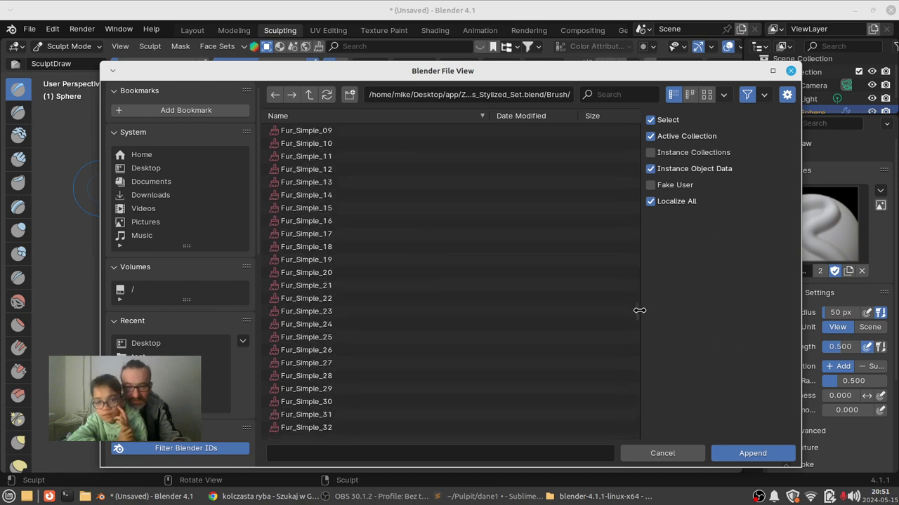
{"action": "mouse_move", "coordinate": [639, 311]}
{"action": "left_mouse_down"}
{"action": "mouse_move", "coordinate": [649, 422]}
{"action": "mouse_move", "coordinate": [636, 222]}
{"action": "mouse_move", "coordinate": [637, 253]}
{"action": "mouse_move", "coordinate": [635, 237]}
{"action": "left_mouse_up"}
{"action": "scroll", "coordinate": [421, 288], "scroll_direction": "up", "scroll_amount": 1}
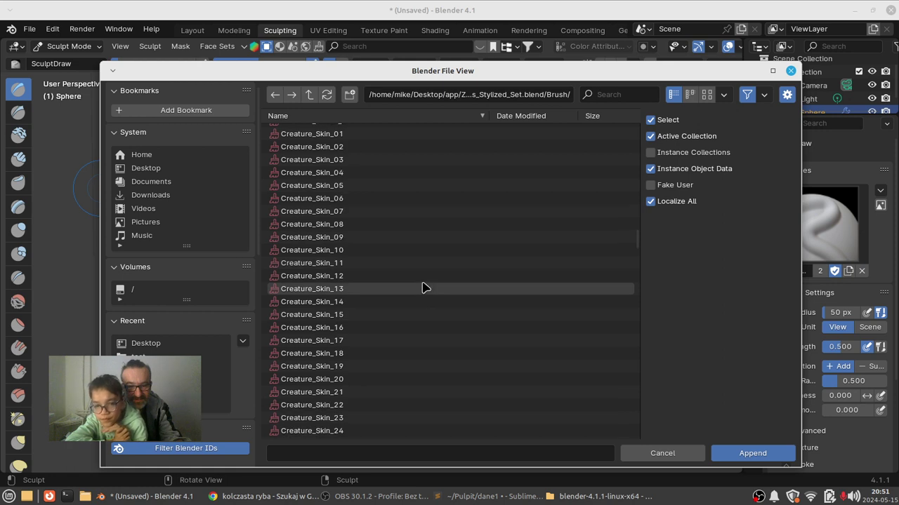
{"action": "scroll", "coordinate": [394, 232], "scroll_direction": "up", "scroll_amount": 2}
Select Creature_Skin_01 through Creature_Skin_25 and append them into the file.
{"action": "left_click", "coordinate": [345, 187]}
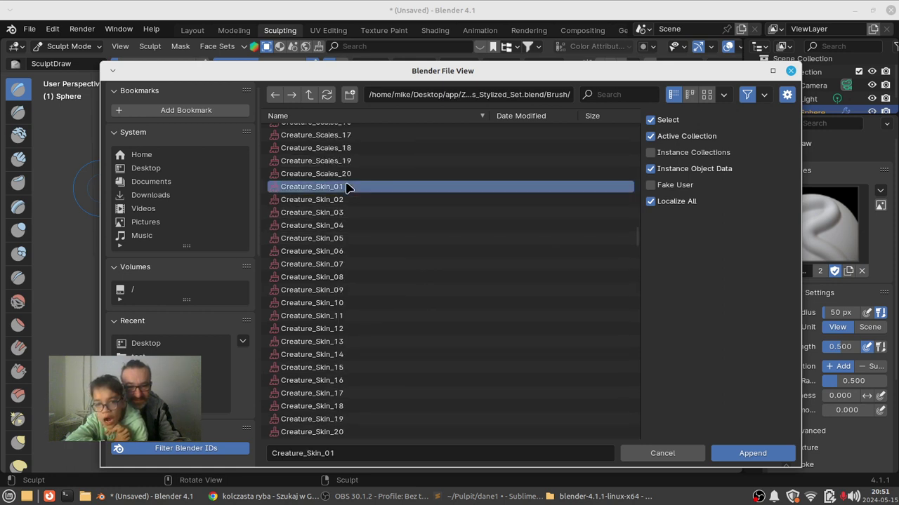
{"action": "scroll", "coordinate": [407, 251], "scroll_direction": "down", "scroll_amount": 2}
{"action": "scroll", "coordinate": [407, 253], "scroll_direction": "down", "scroll_amount": 2}
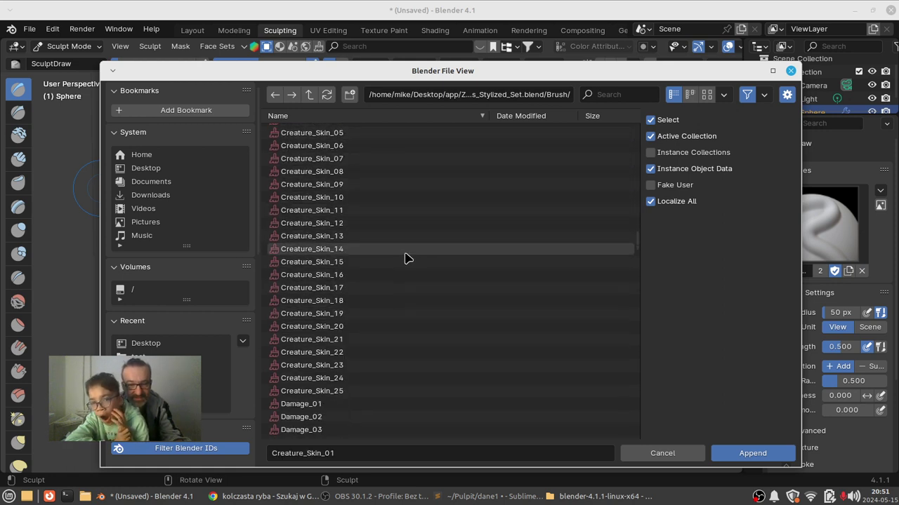
{"action": "left_click", "coordinate": [354, 391], "text": "shift"}
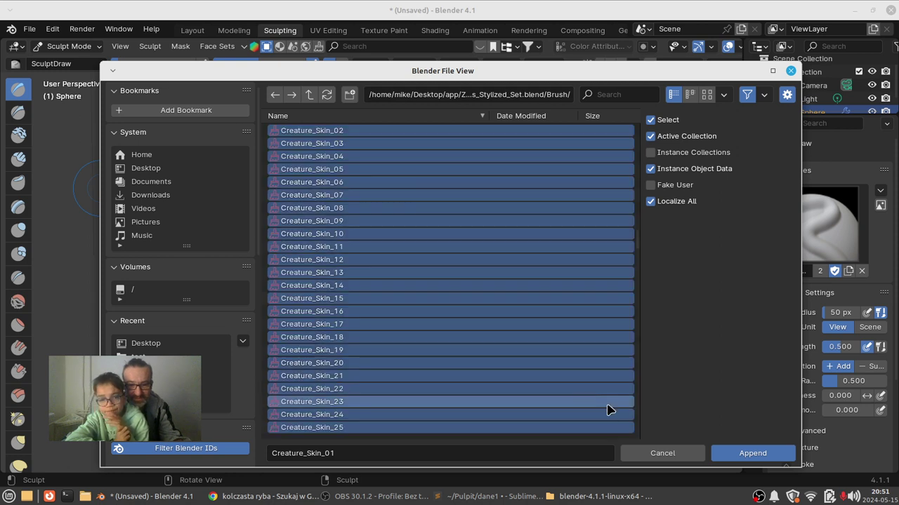
{"action": "left_click", "coordinate": [752, 455]}
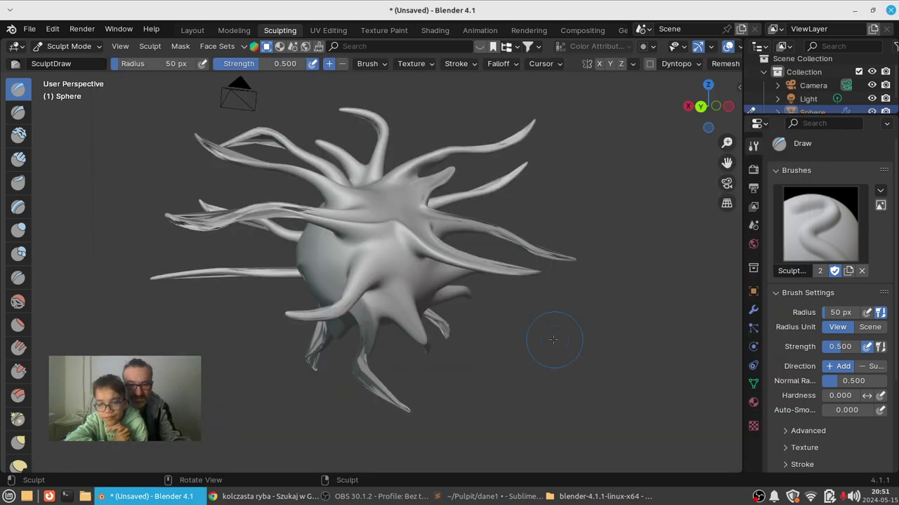
Switch to the Creature_Skin_11 brush and stamp skin texture onto the front and upper-left body.
{"action": "left_click", "coordinate": [836, 229]}
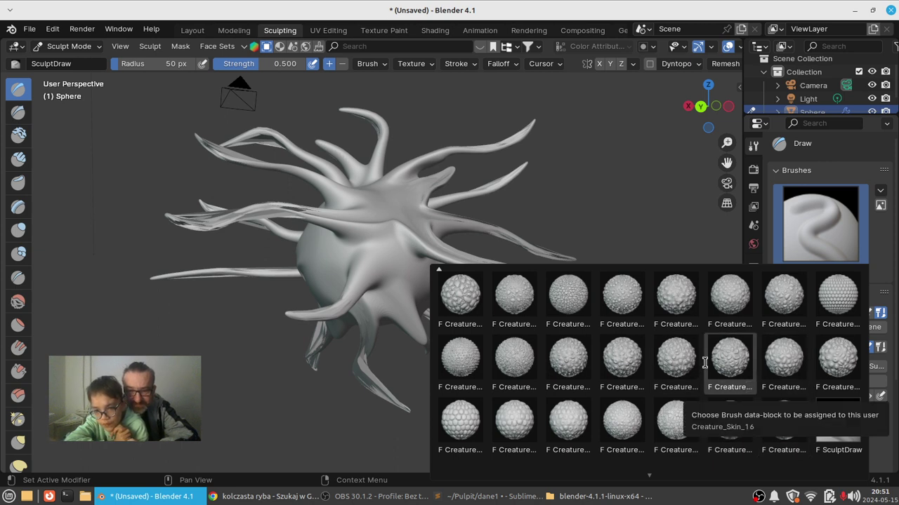
{"action": "left_click", "coordinate": [483, 354]}
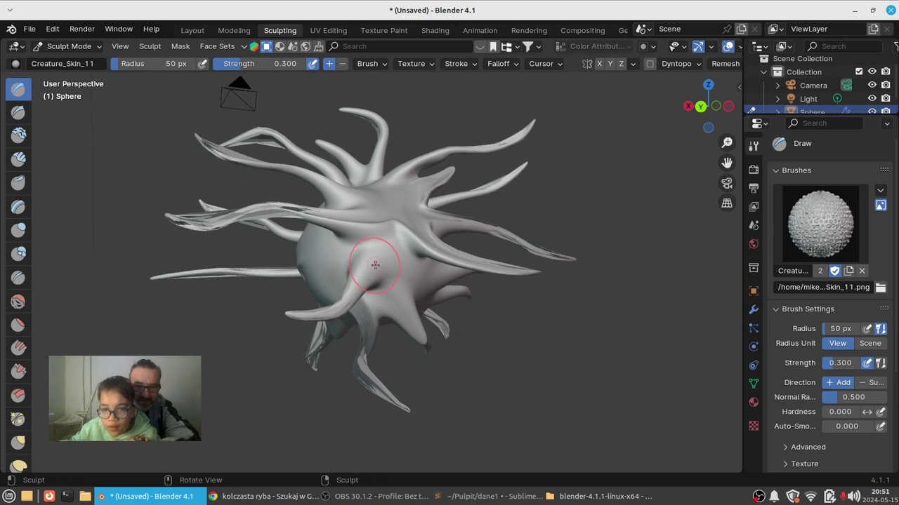
{"action": "left_click_drag", "start_coordinate": [375, 265], "coordinate": [338, 269]}
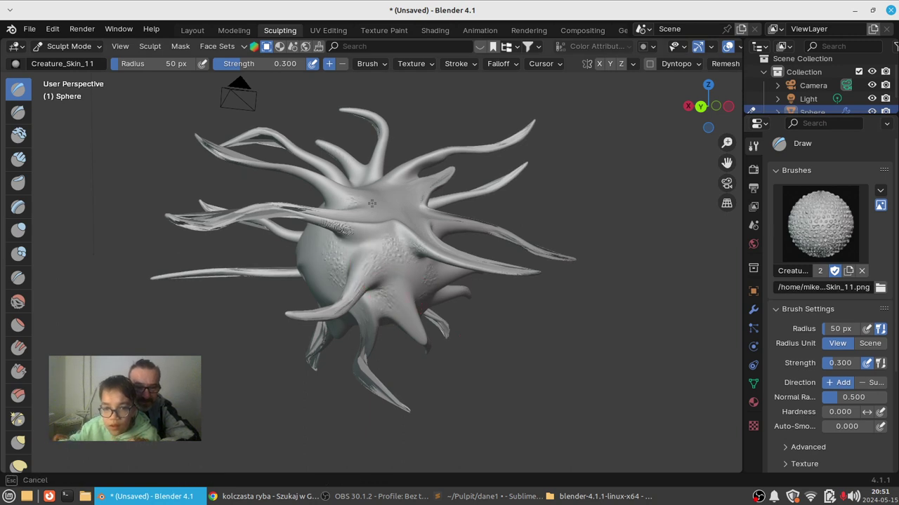
{"action": "left_click_drag", "start_coordinate": [352, 305], "coordinate": [283, 319]}
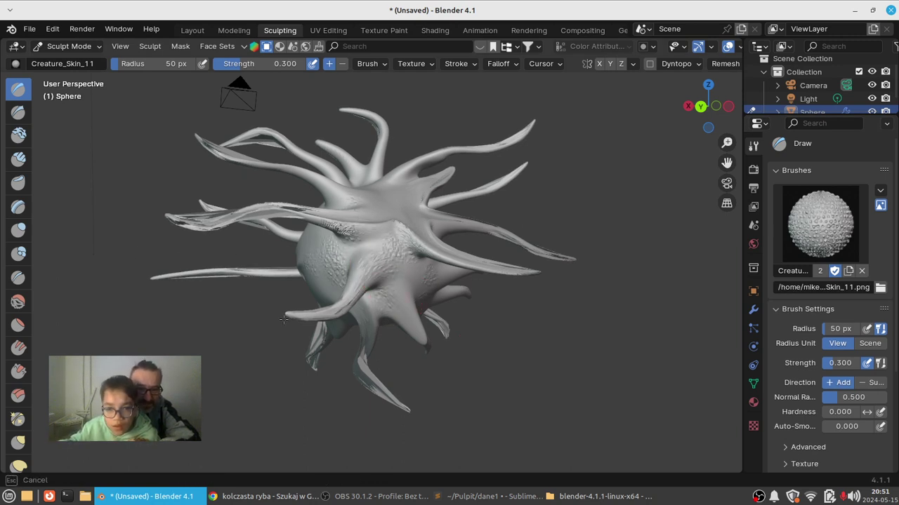
Orbit around the creature, adding bumpy skin texture on several sides including the left.
{"action": "left_click_drag", "start_coordinate": [262, 267], "coordinate": [371, 261]}
{"action": "middle_click_drag", "start_coordinate": [371, 260], "coordinate": [297, 361]}
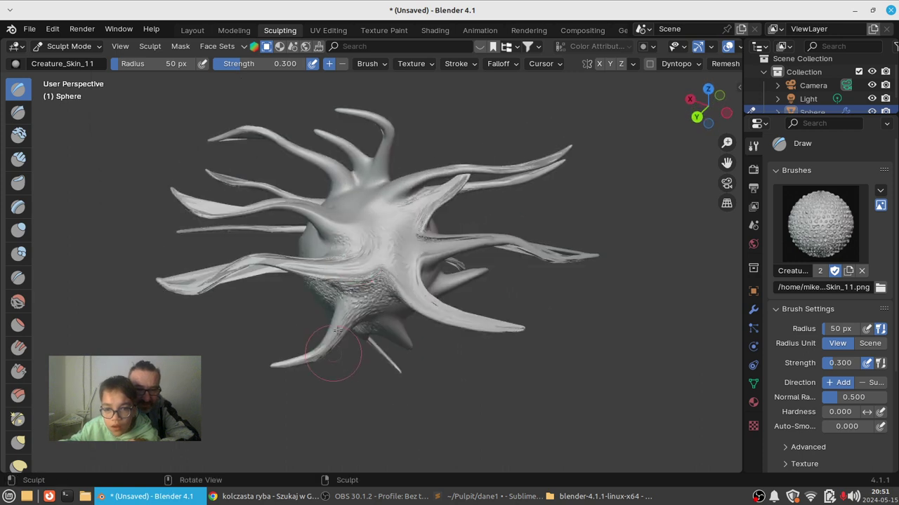
{"action": "mouse_move", "coordinate": [337, 281]}
{"action": "left_mouse_down"}
{"action": "mouse_move", "coordinate": [509, 207]}
{"action": "mouse_move", "coordinate": [211, 397]}
{"action": "left_mouse_up"}
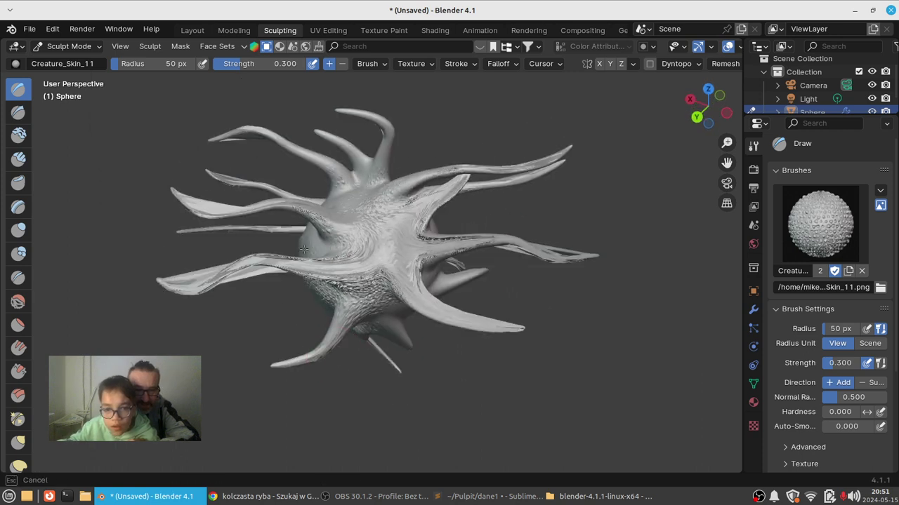
{"action": "left_click_drag", "start_coordinate": [303, 250], "coordinate": [351, 281]}
{"action": "middle_click_drag", "start_coordinate": [351, 281], "coordinate": [412, 281]}
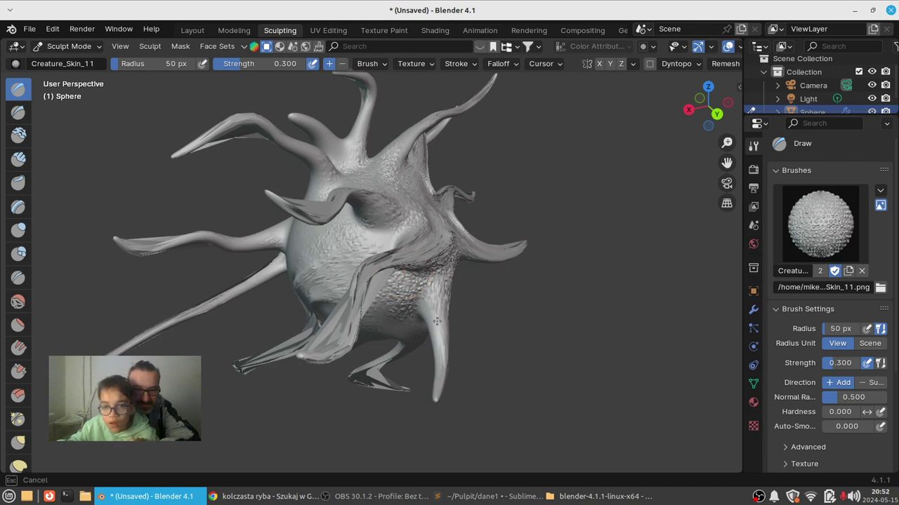
{"action": "middle_click_drag", "start_coordinate": [349, 340], "coordinate": [370, 281]}
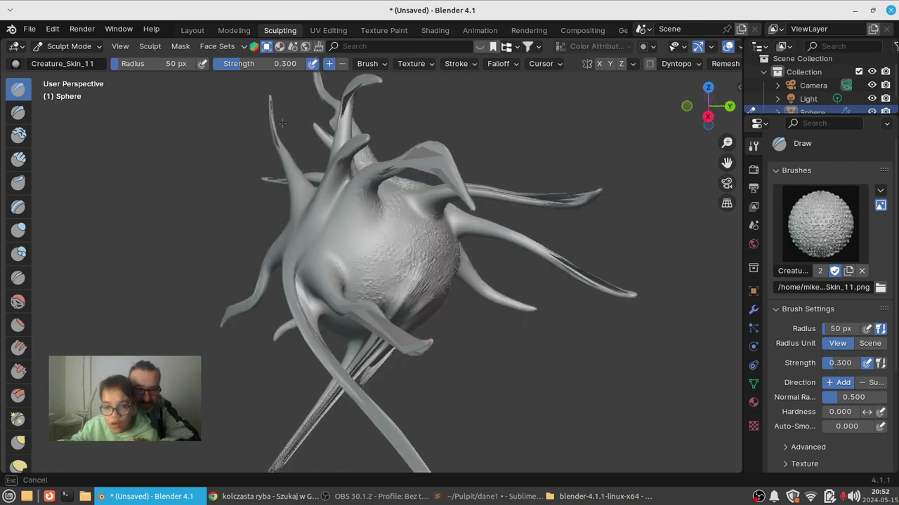
{"action": "left_click_drag", "start_coordinate": [346, 264], "coordinate": [295, 305]}
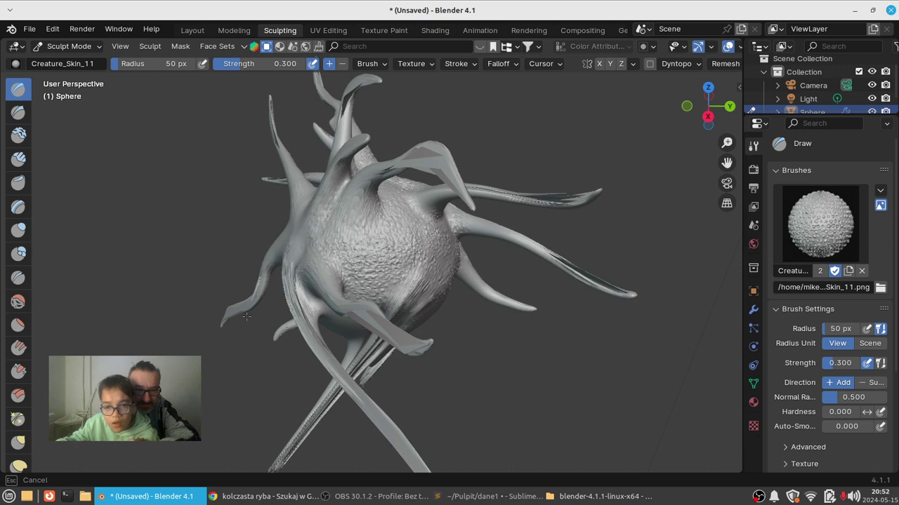
{"action": "middle_click_drag", "start_coordinate": [349, 342], "coordinate": [492, 219]}
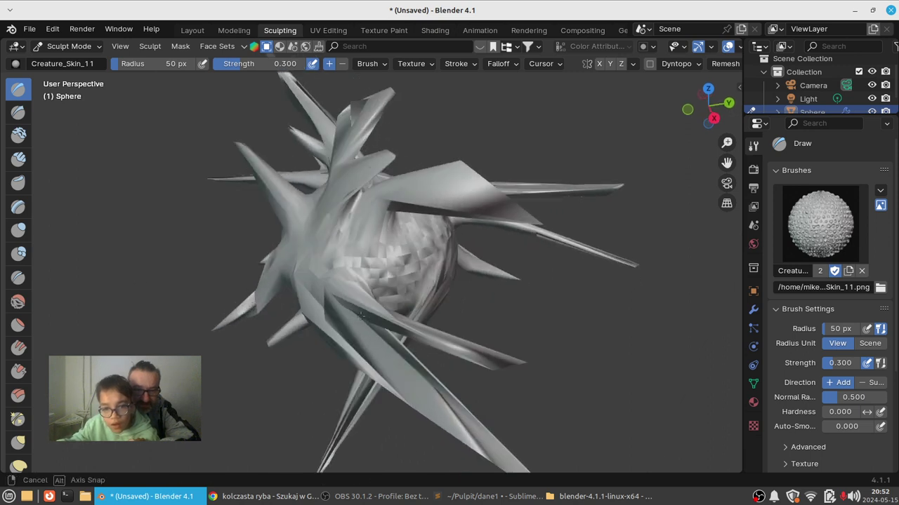
{"action": "left_click_drag", "start_coordinate": [492, 219], "coordinate": [337, 220]}
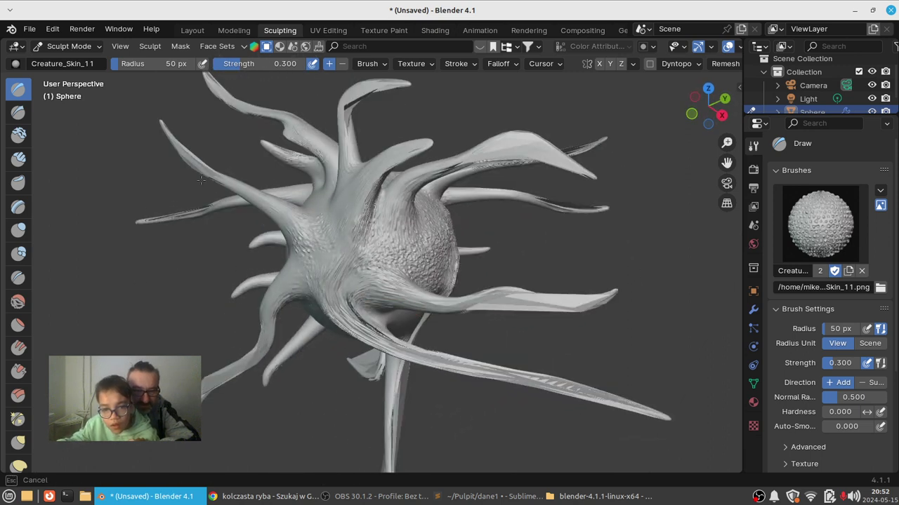
{"action": "middle_click_drag", "start_coordinate": [300, 341], "coordinate": [336, 63]}
Set the brush direction to Subtract and carve textured indentations across the body's left side.
{"action": "left_click", "coordinate": [342, 63]}
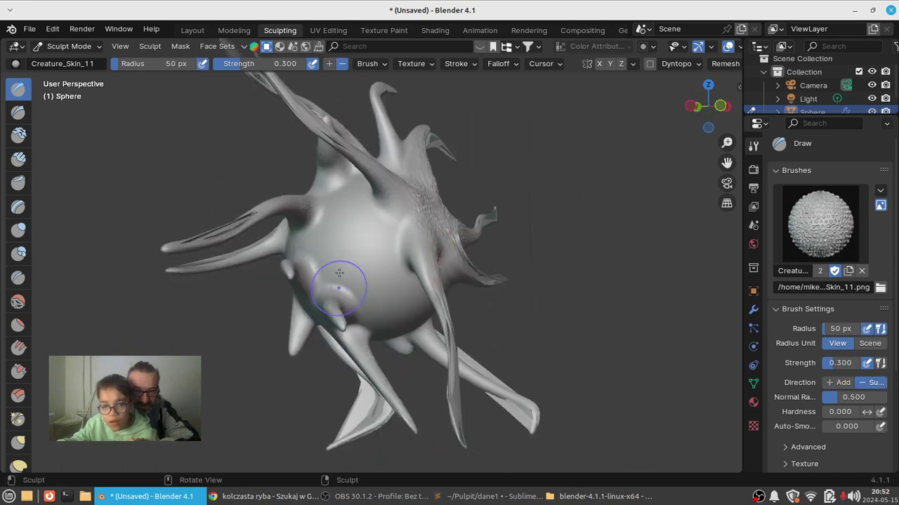
{"action": "left_click_drag", "start_coordinate": [339, 273], "coordinate": [369, 232]}
{"action": "left_click_drag", "start_coordinate": [222, 356], "coordinate": [281, 238]}
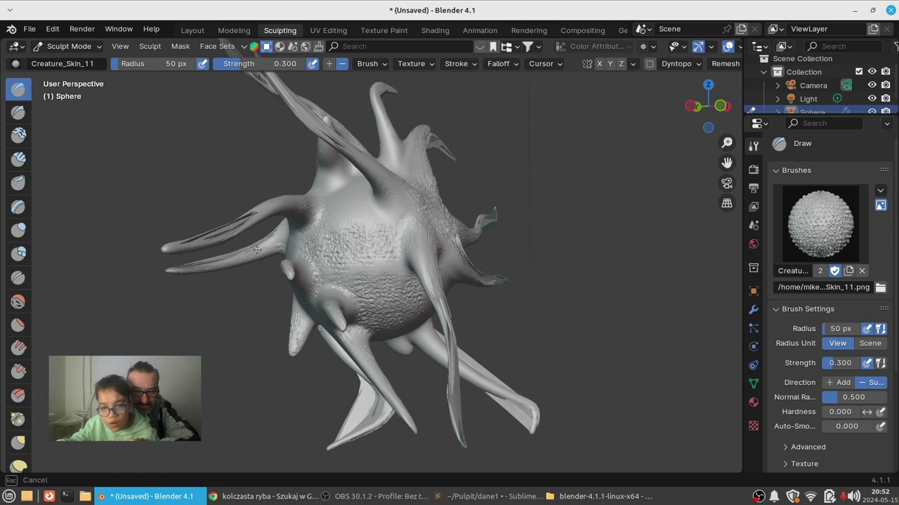
Orbit around the creature and carve extra skin texture into the centre of the sphere.
{"action": "mouse_move", "coordinate": [280, 238]}
{"action": "middle_mouse_down"}
{"action": "mouse_move", "coordinate": [341, 236]}
{"action": "mouse_move", "coordinate": [410, 208]}
{"action": "middle_mouse_up"}
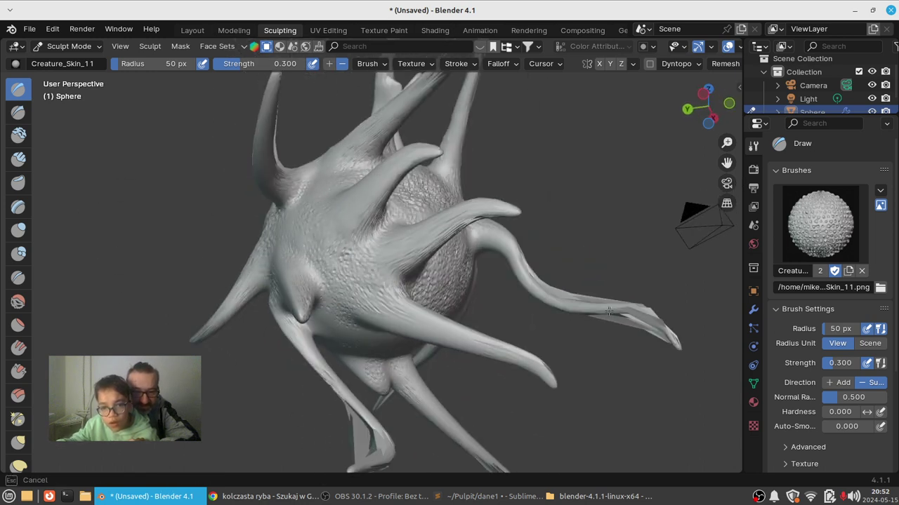
{"action": "mouse_move", "coordinate": [608, 312]}
{"action": "middle_mouse_down"}
{"action": "mouse_move", "coordinate": [617, 421]}
{"action": "mouse_move", "coordinate": [391, 341]}
{"action": "middle_mouse_up"}
{"action": "left_click_drag", "start_coordinate": [391, 341], "coordinate": [389, 295]}
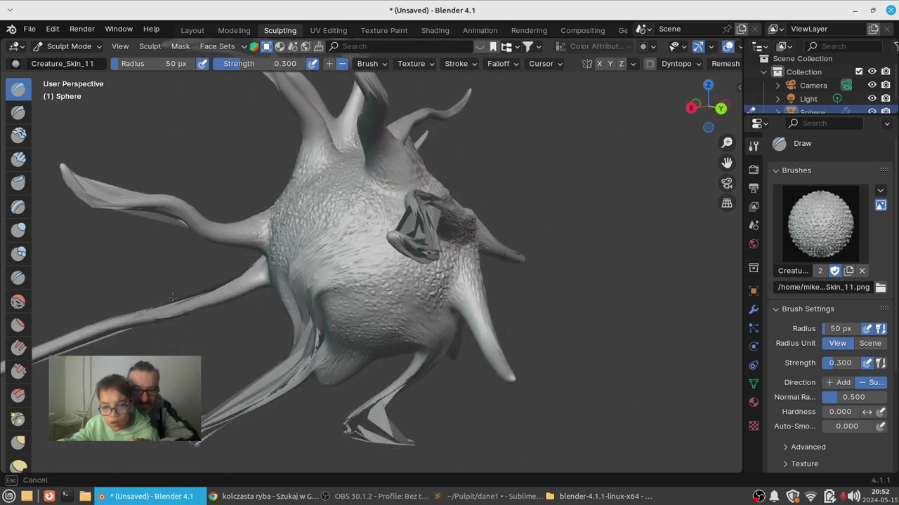
{"action": "middle_click_drag", "start_coordinate": [172, 297], "coordinate": [221, 290]}
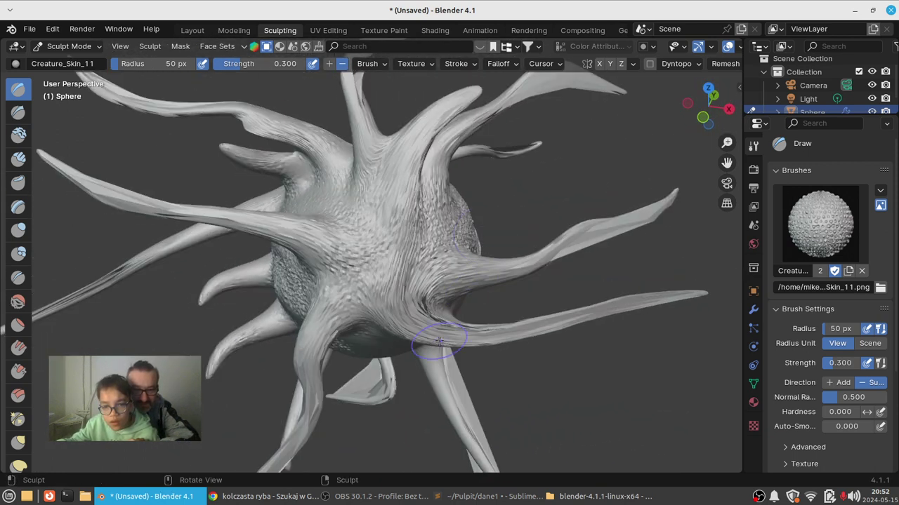
{"action": "middle_click_drag", "start_coordinate": [439, 342], "coordinate": [449, 236]}
{"action": "left_click_drag", "start_coordinate": [449, 236], "coordinate": [323, 339]}
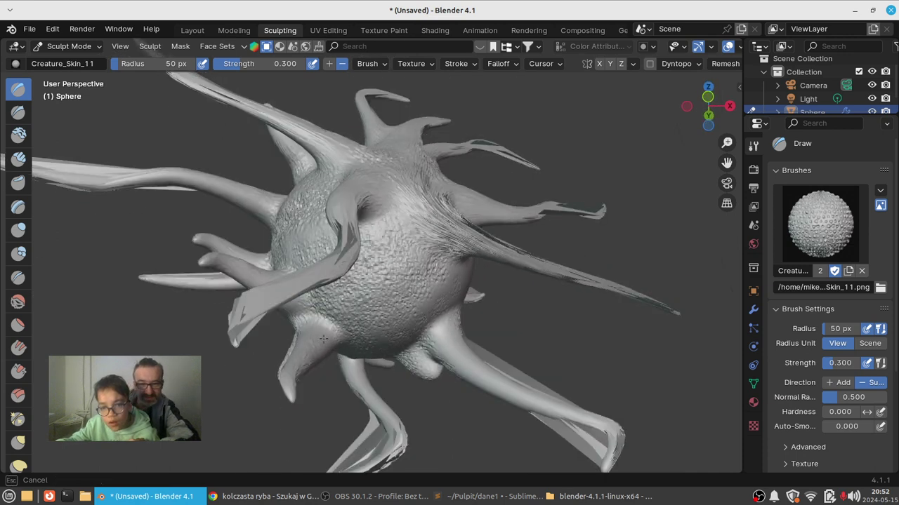
{"action": "middle_click_drag", "start_coordinate": [323, 339], "coordinate": [518, 274]}
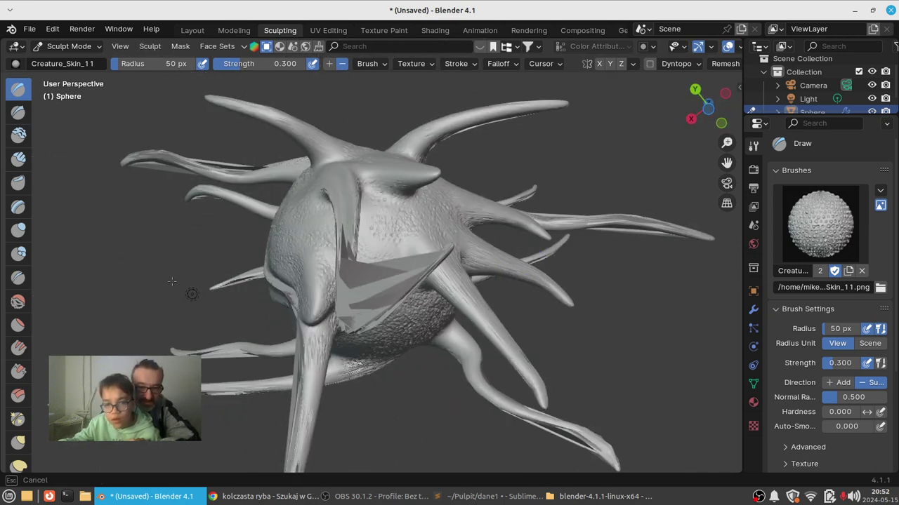
{"action": "middle_click_drag", "start_coordinate": [172, 281], "coordinate": [292, 337]}
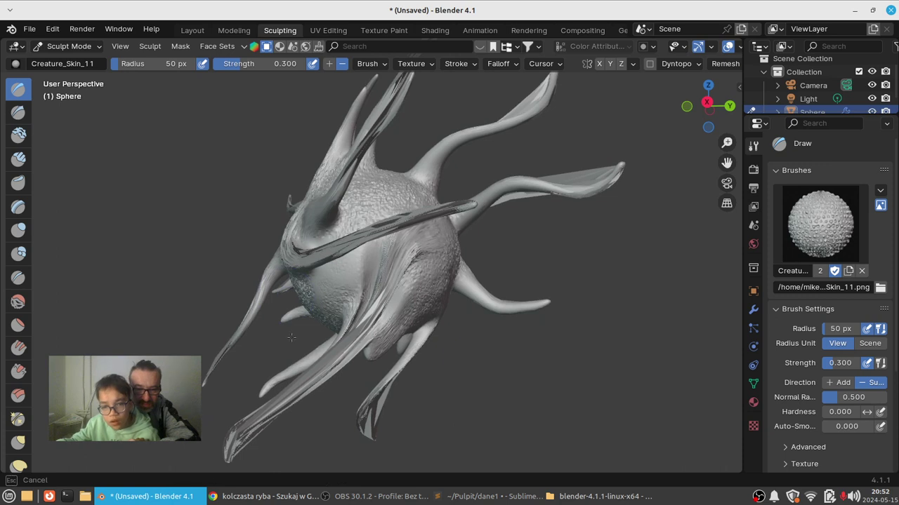
{"action": "left_click_drag", "start_coordinate": [330, 302], "coordinate": [351, 280]}
{"action": "mouse_move", "coordinate": [351, 281]}
{"action": "middle_mouse_down"}
{"action": "mouse_move", "coordinate": [545, 291]}
{"action": "mouse_move", "coordinate": [403, 105]}
{"action": "mouse_move", "coordinate": [438, 174]}
{"action": "middle_mouse_up"}
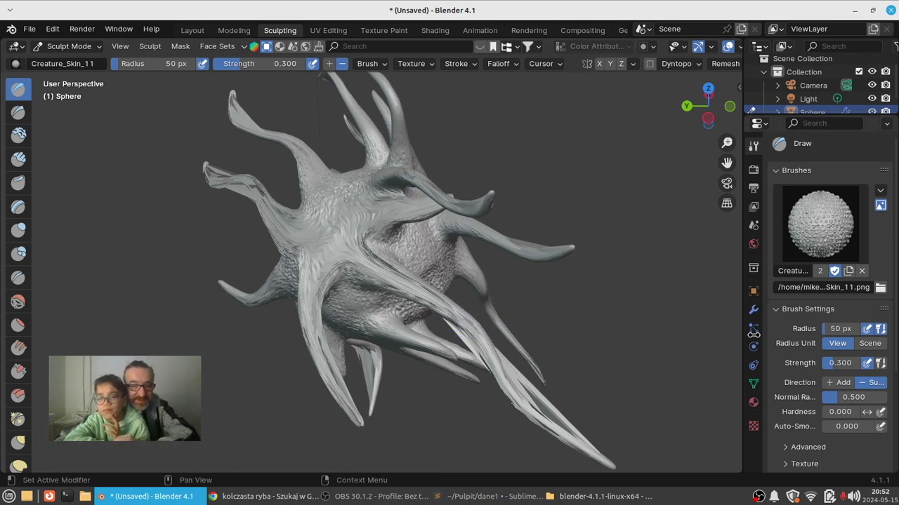
Thicken the long upper-left spike with several strokes along its length.
{"action": "mouse_move", "coordinate": [501, 299]}
{"action": "middle_mouse_down"}
{"action": "mouse_move", "coordinate": [520, 259]}
{"action": "mouse_move", "coordinate": [343, 245]}
{"action": "middle_mouse_up"}
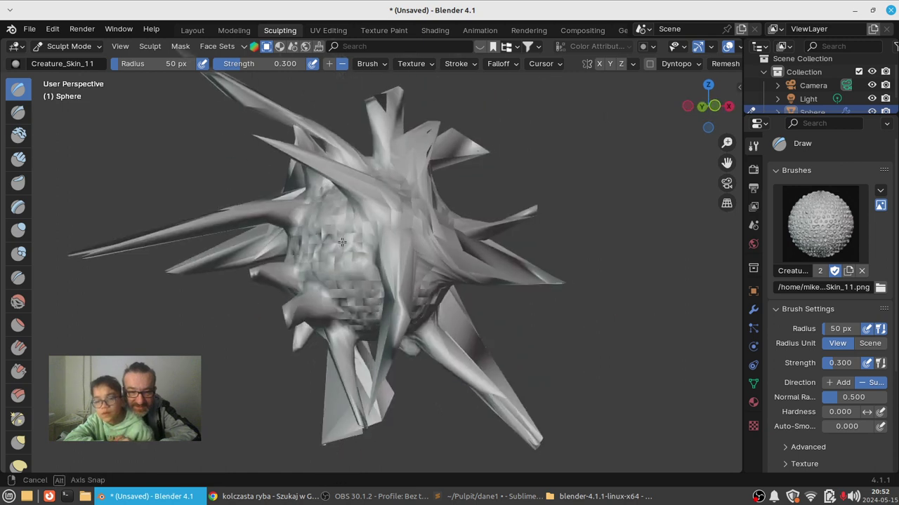
{"action": "middle_click_drag", "start_coordinate": [391, 223], "coordinate": [393, 224]}
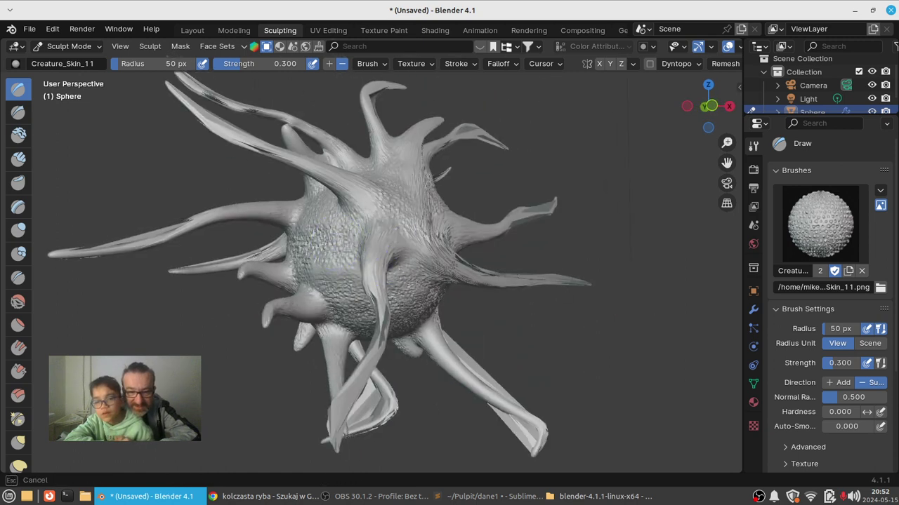
{"action": "left_click_drag", "start_coordinate": [214, 123], "coordinate": [299, 114]}
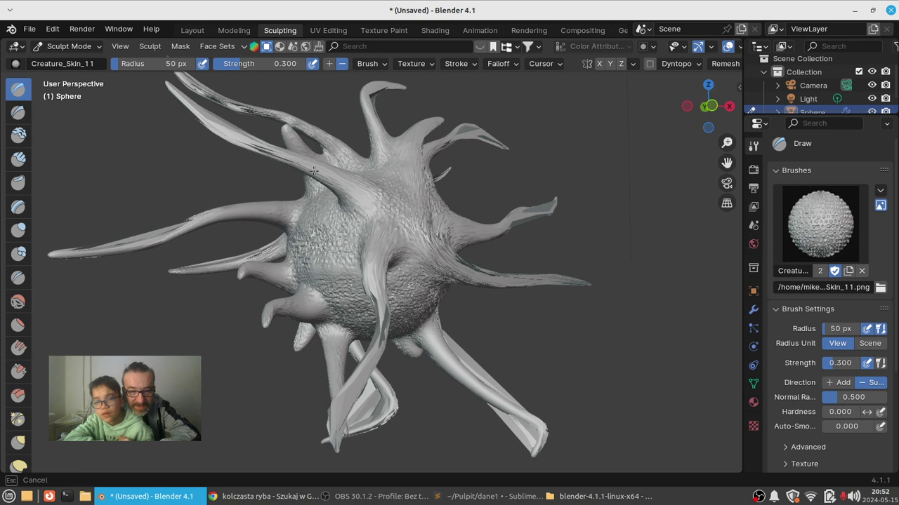
{"action": "left_click_drag", "start_coordinate": [314, 171], "coordinate": [250, 123]}
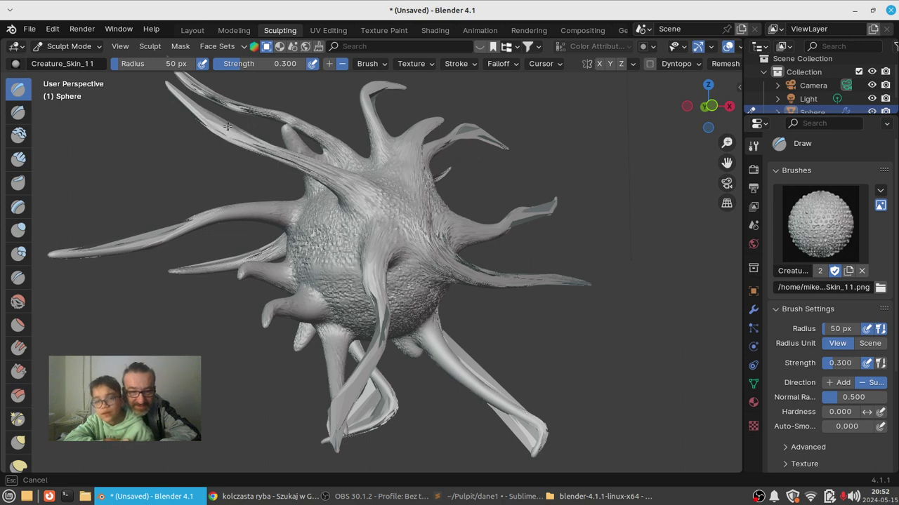
{"action": "left_click_drag", "start_coordinate": [395, 212], "coordinate": [281, 156]}
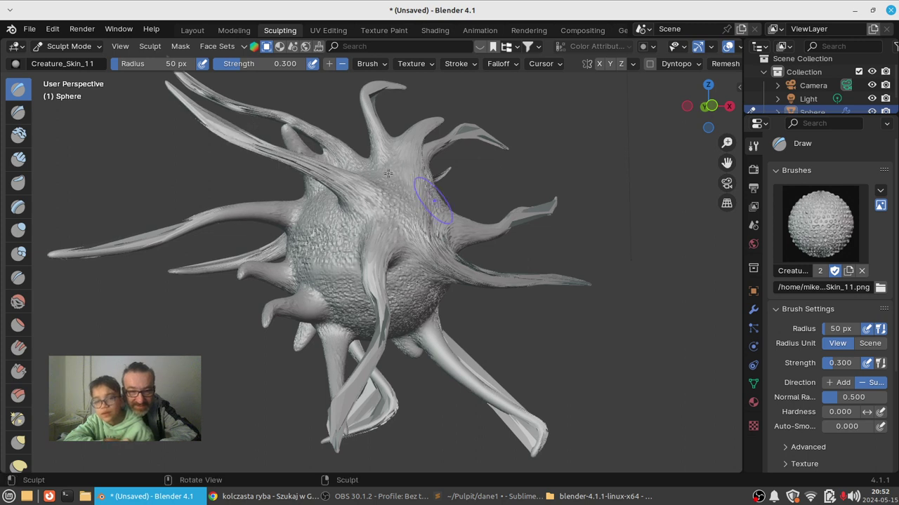
In the Shading workspace, give the selected sphere a new material and switch to Rendered shading.
{"action": "left_click", "coordinate": [433, 30]}
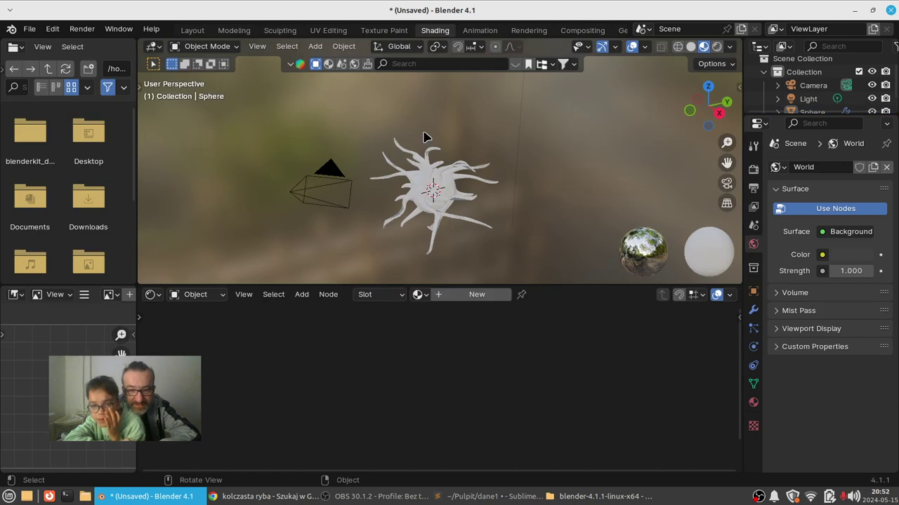
{"action": "left_click", "coordinate": [435, 174]}
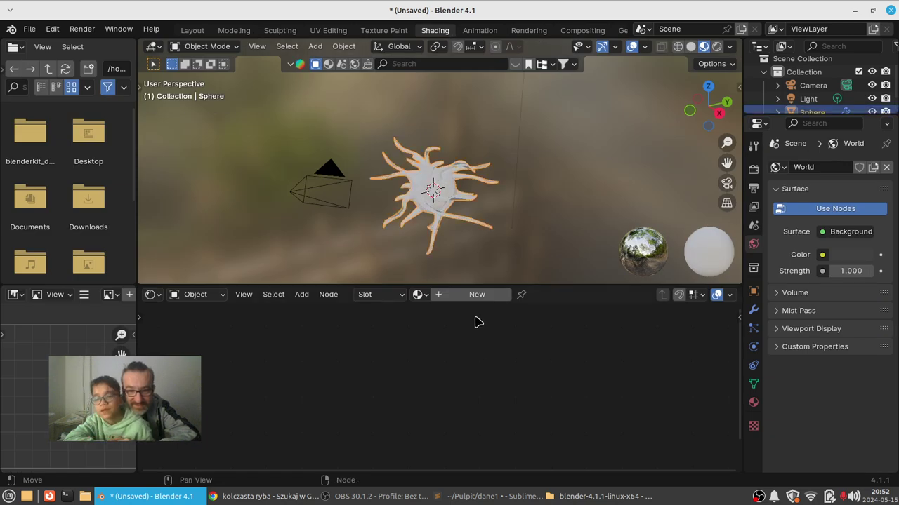
{"action": "left_click", "coordinate": [477, 295]}
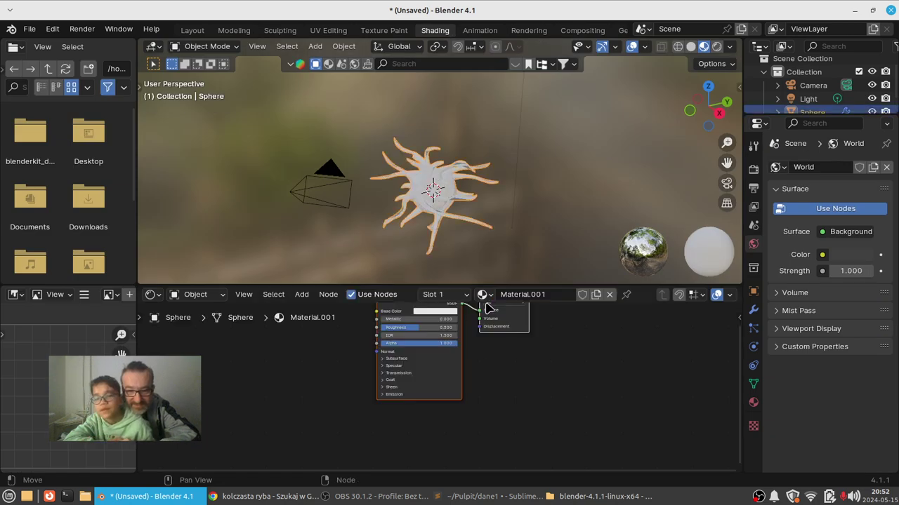
{"action": "left_click", "coordinate": [716, 47]}
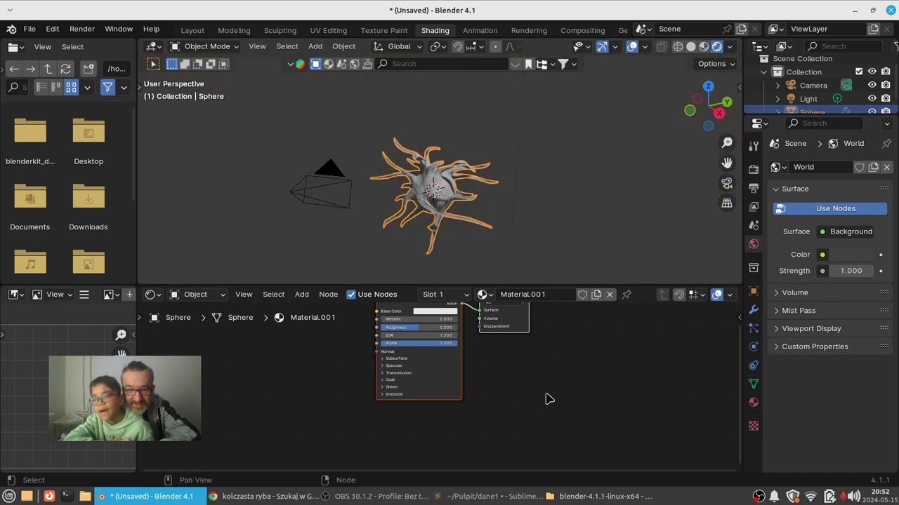
Set the material's Base Color to orange and orbit to view the orange creature.
{"action": "scroll", "coordinate": [571, 367], "scroll_direction": "up", "scroll_amount": 2}
{"action": "scroll", "coordinate": [608, 403], "scroll_direction": "up", "scroll_amount": 2}
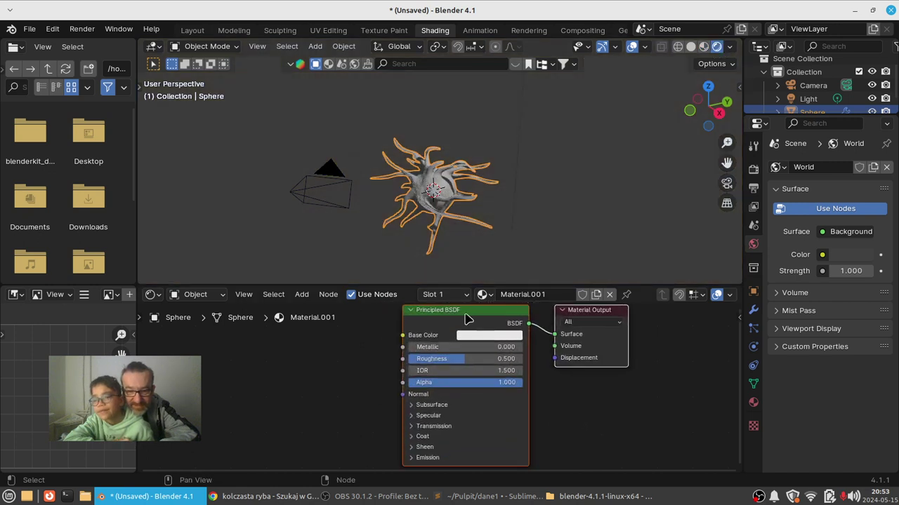
{"action": "left_click", "coordinate": [495, 336]}
{"action": "left_click", "coordinate": [483, 253]}
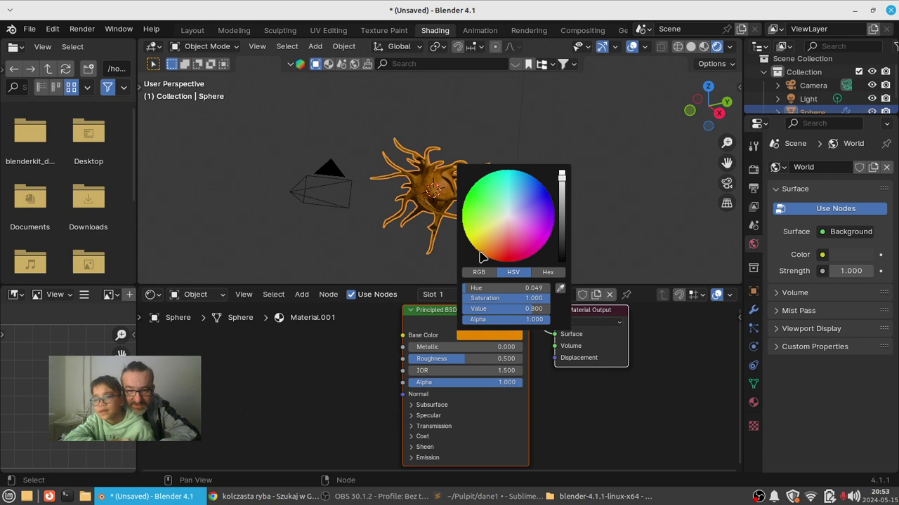
{"action": "scroll", "coordinate": [539, 217], "scroll_direction": "up", "scroll_amount": 2}
{"action": "mouse_move", "coordinate": [554, 240]}
{"action": "middle_mouse_down"}
{"action": "mouse_move", "coordinate": [516, 125]}
{"action": "mouse_move", "coordinate": [391, 171]}
{"action": "middle_mouse_up"}
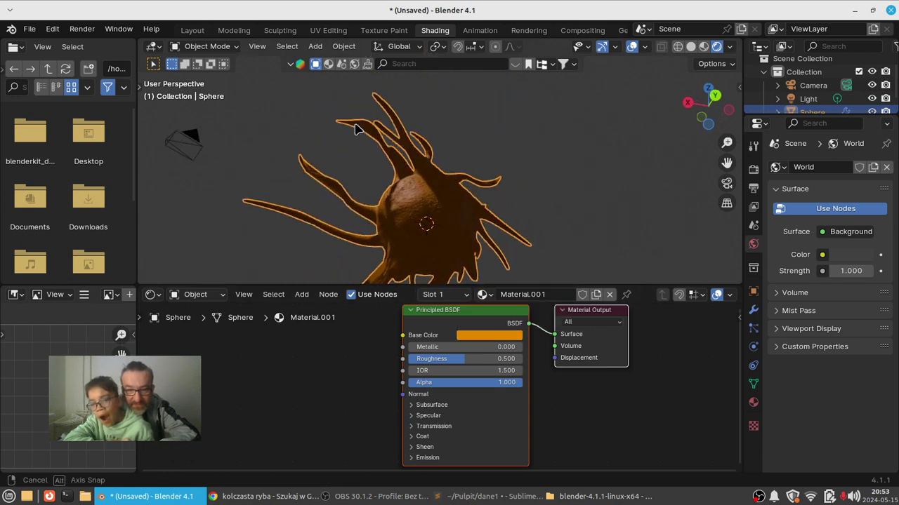
{"action": "middle_click_drag", "start_coordinate": [391, 171], "coordinate": [550, 214]}
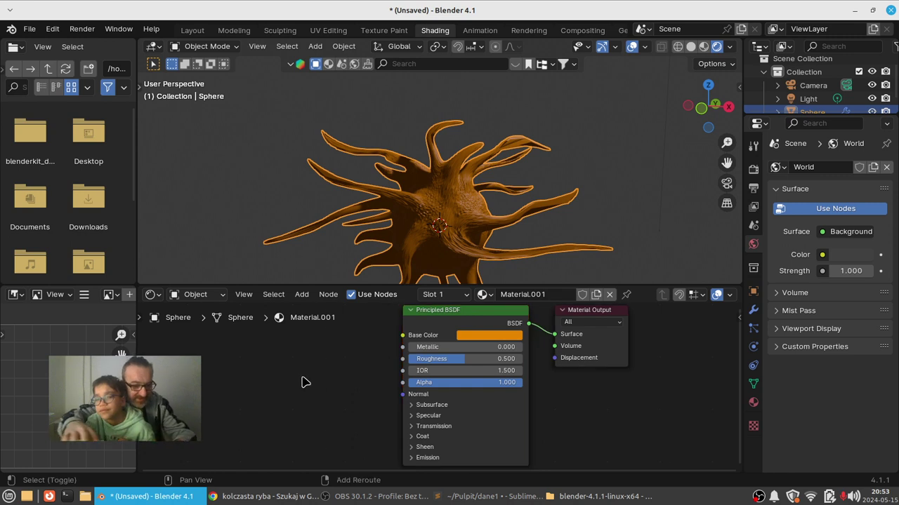
Add a Voronoi Texture node and link its Color output to the Principled BSDF Base Color.
{"action": "key", "text": "shift+a"}
{"action": "type", "text": "vo"}
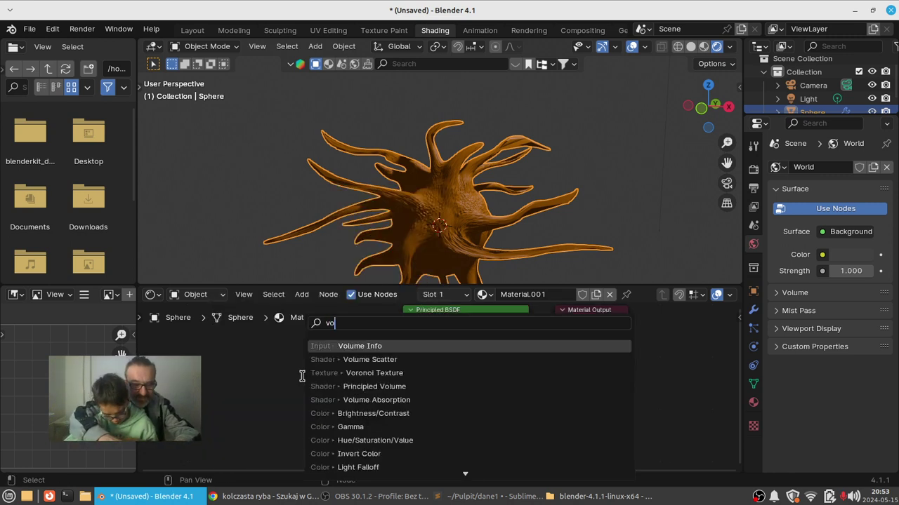
{"action": "type", "text": "r"}
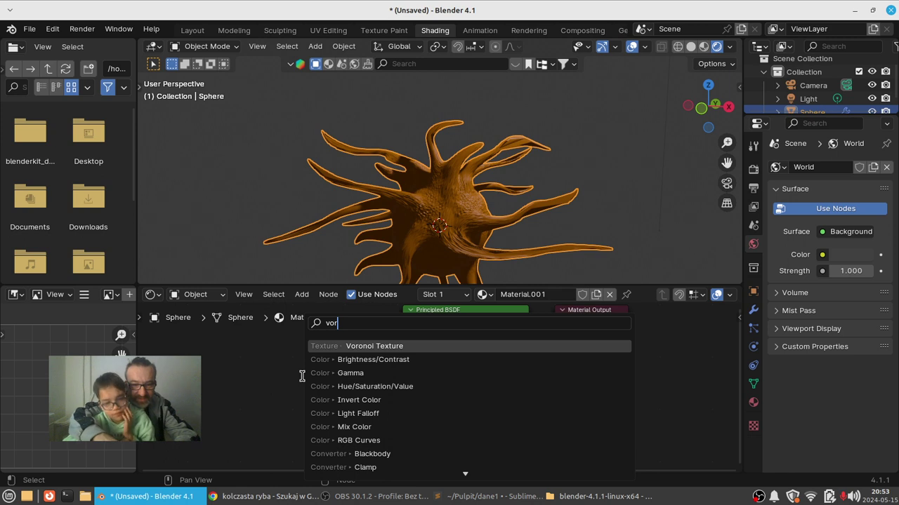
{"action": "key", "text": "Return"}
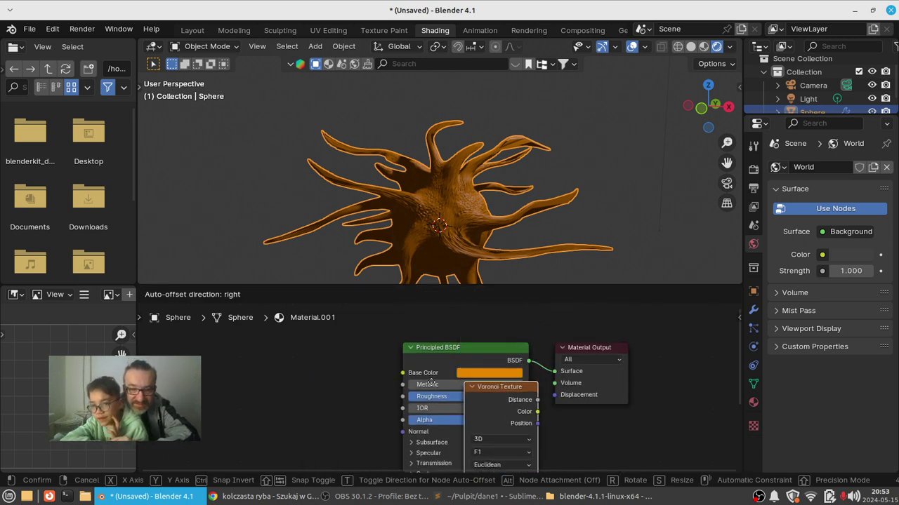
{"action": "left_click", "coordinate": [352, 372]}
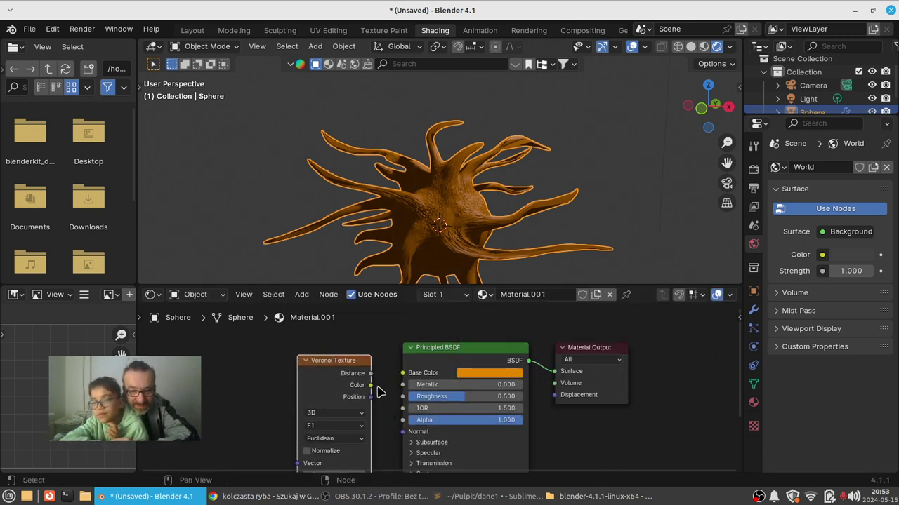
{"action": "left_click_drag", "start_coordinate": [372, 382], "coordinate": [397, 379]}
{"action": "mouse_move", "coordinate": [516, 209]}
{"action": "middle_mouse_down"}
{"action": "mouse_move", "coordinate": [723, 181]}
{"action": "mouse_move", "coordinate": [534, 267]}
{"action": "middle_mouse_up"}
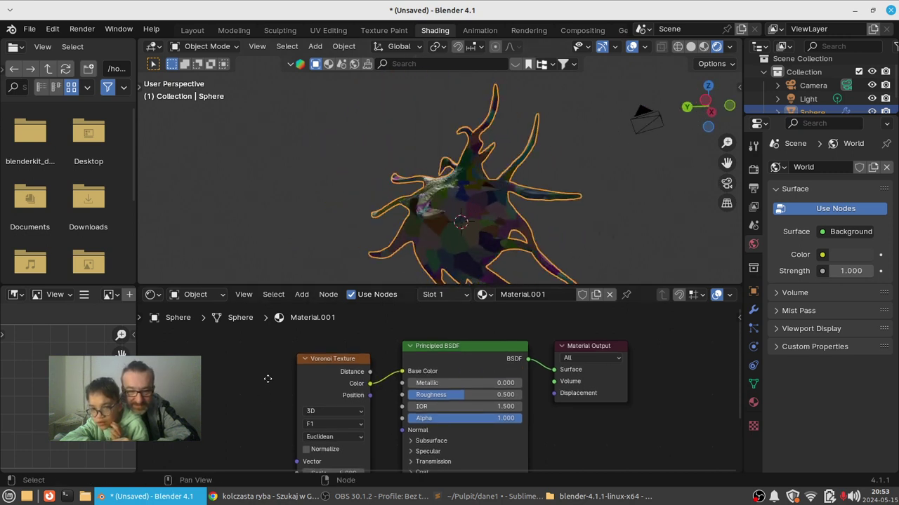
{"action": "middle_click_drag", "start_coordinate": [267, 377], "coordinate": [332, 325]}
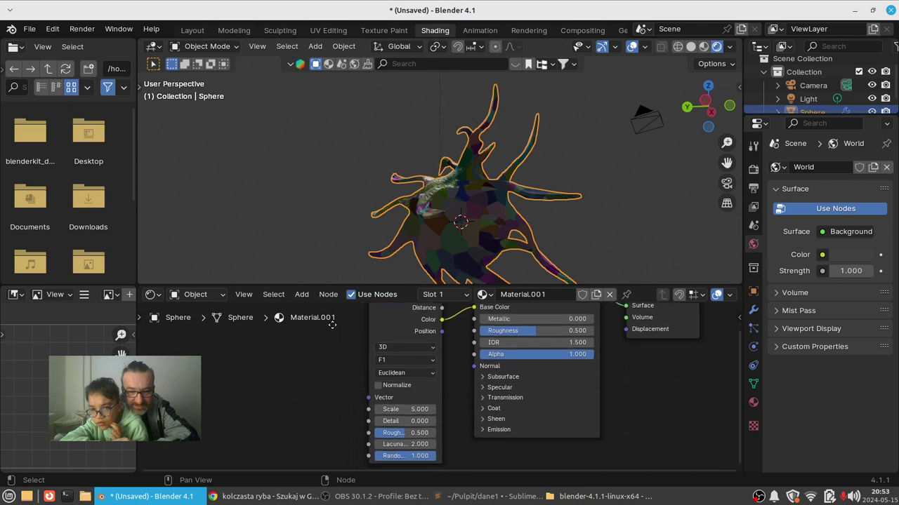
Change the Voronoi Texture's Feature Output from F1 to Smooth F1 and inspect the softened colours.
{"action": "left_click", "coordinate": [405, 361]}
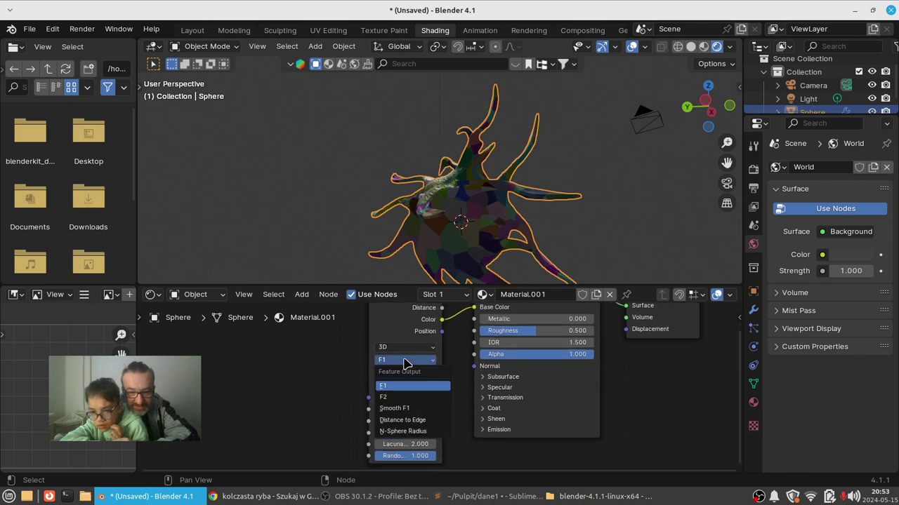
{"action": "left_click", "coordinate": [408, 409]}
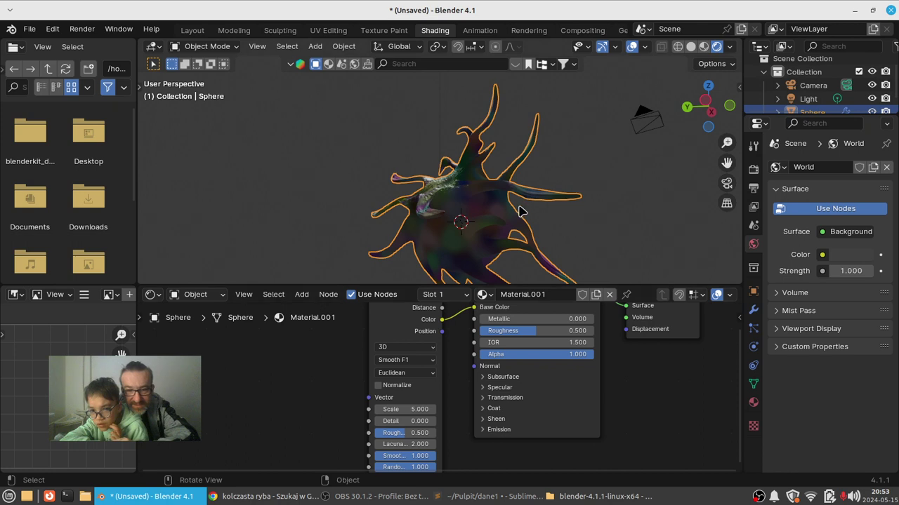
{"action": "middle_click_drag", "start_coordinate": [519, 210], "coordinate": [470, 132]}
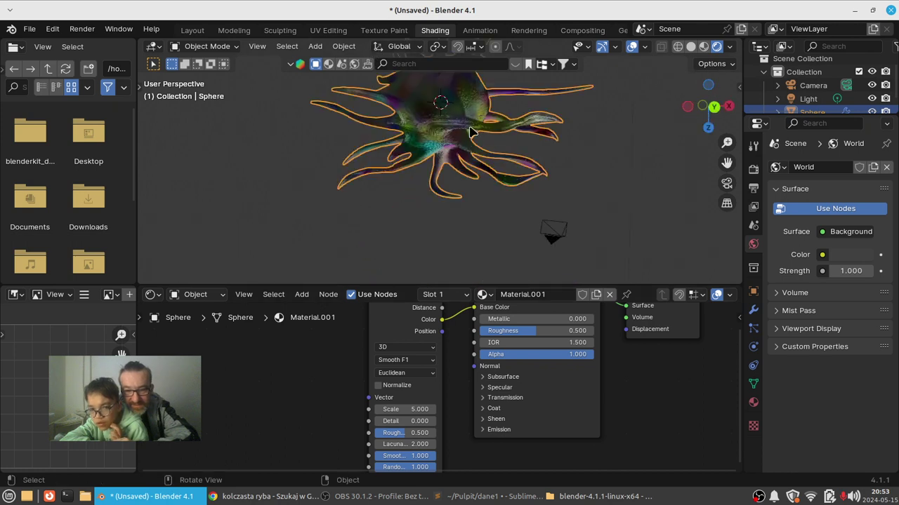
{"action": "mouse_move", "coordinate": [443, 160]}
{"action": "middle_mouse_down"}
{"action": "mouse_move", "coordinate": [407, 256]}
{"action": "mouse_move", "coordinate": [517, 200]}
{"action": "mouse_move", "coordinate": [492, 258]}
{"action": "mouse_move", "coordinate": [497, 232]}
{"action": "mouse_move", "coordinate": [596, 136]}
{"action": "mouse_move", "coordinate": [562, 196]}
{"action": "mouse_move", "coordinate": [533, 202]}
{"action": "middle_mouse_up"}
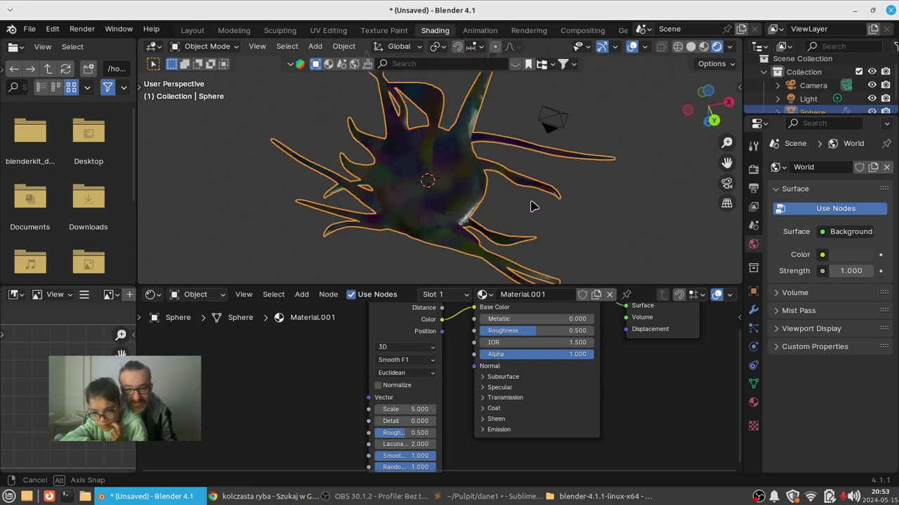